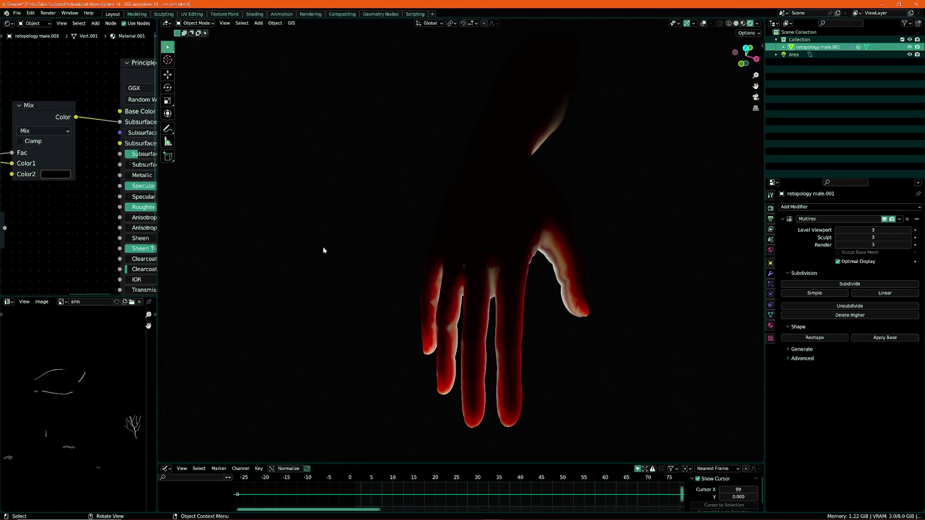
Brighten the Mix node's Color2 to a light grey (Value about 0.364) so the painted veins glow red
{"action": "mouse_move", "coordinate": [397, 268]}
{"action": "middle_mouse_down"}
{"action": "mouse_move", "coordinate": [447, 324]}
{"action": "mouse_move", "coordinate": [419, 303]}
{"action": "mouse_move", "coordinate": [374, 235]}
{"action": "mouse_move", "coordinate": [347, 217]}
{"action": "middle_mouse_up"}
{"action": "middle_click_drag", "start_coordinate": [58, 398], "coordinate": [60, 383]}
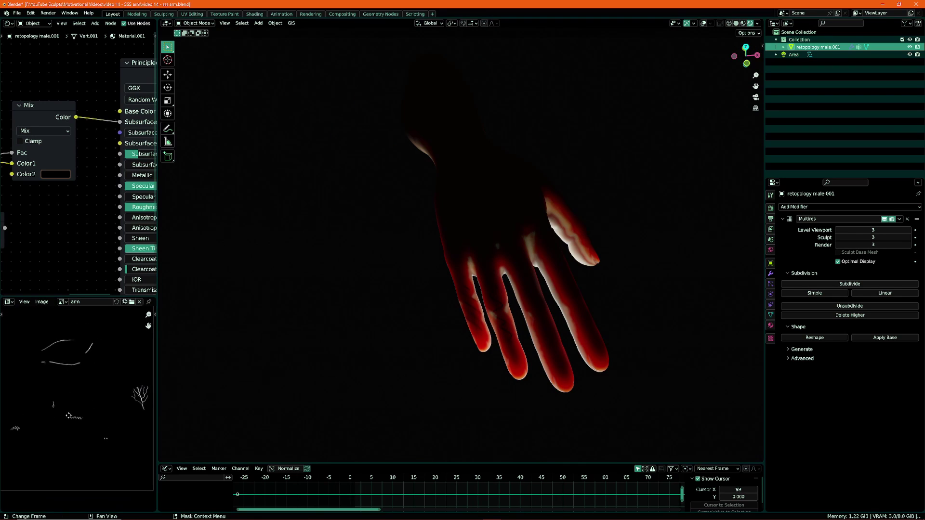
{"action": "middle_click_drag", "start_coordinate": [106, 455], "coordinate": [127, 463]}
{"action": "scroll", "coordinate": [76, 215], "scroll_direction": "up", "scroll_amount": 2}
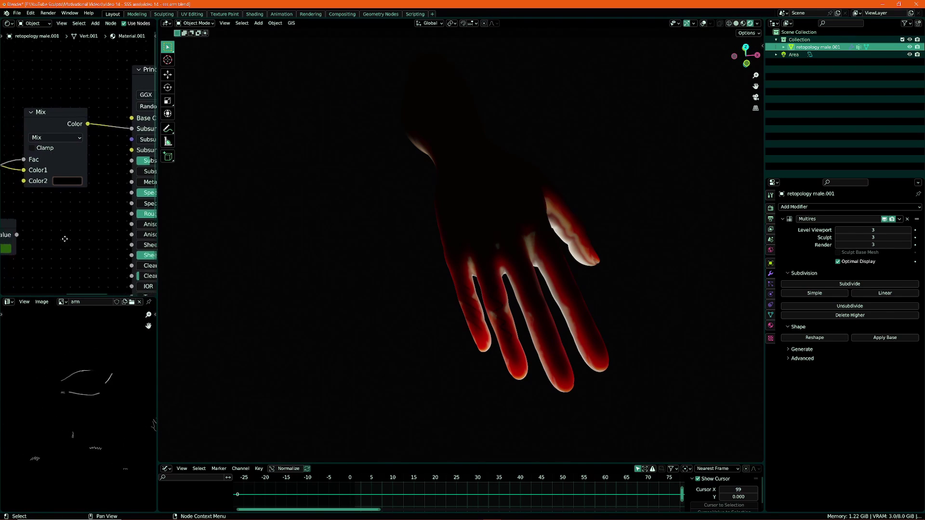
{"action": "left_click", "coordinate": [68, 191]}
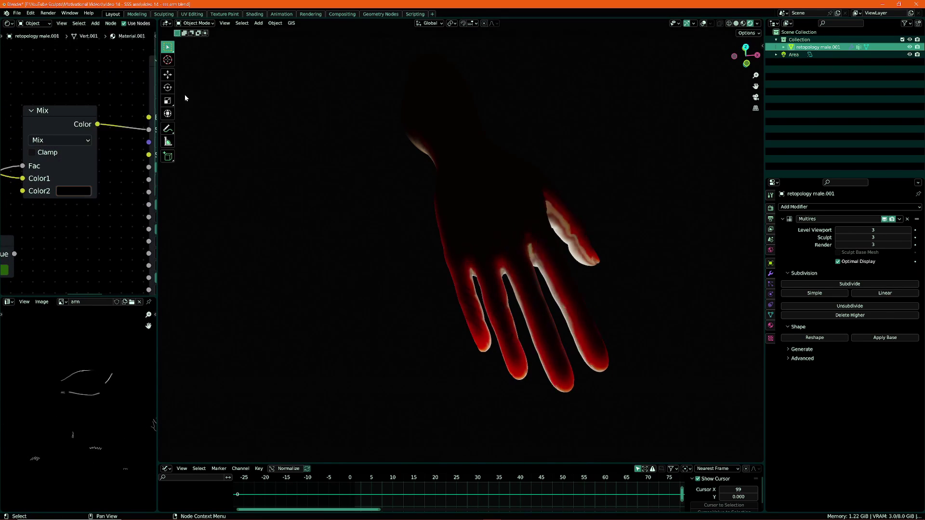
{"action": "left_click", "coordinate": [83, 192]}
{"action": "left_click_drag", "start_coordinate": [154, 110], "coordinate": [151, 65]}
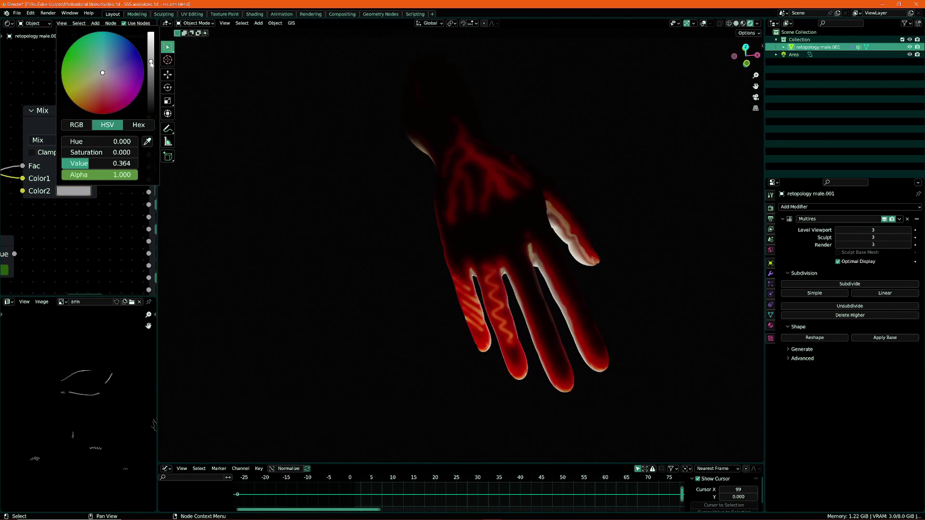
{"action": "middle_click_drag", "start_coordinate": [409, 173], "coordinate": [477, 238]}
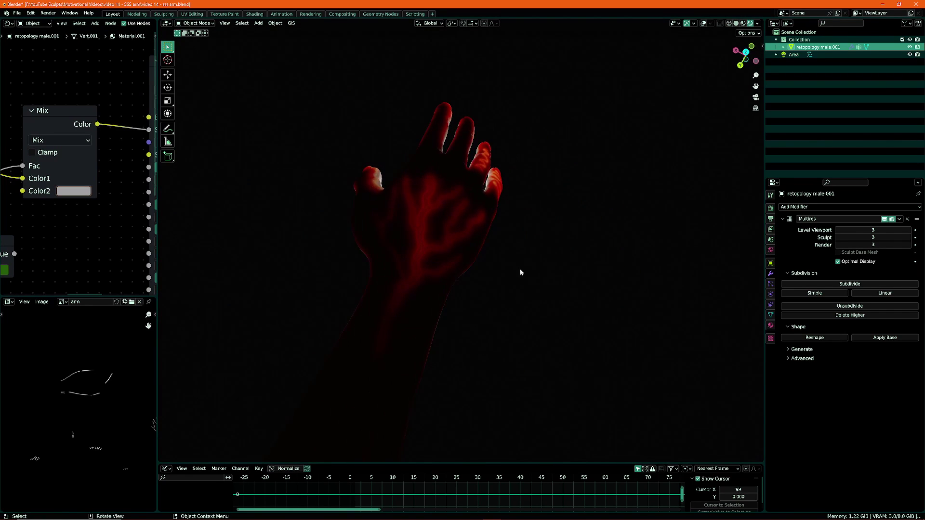
{"action": "left_click", "coordinate": [69, 191]}
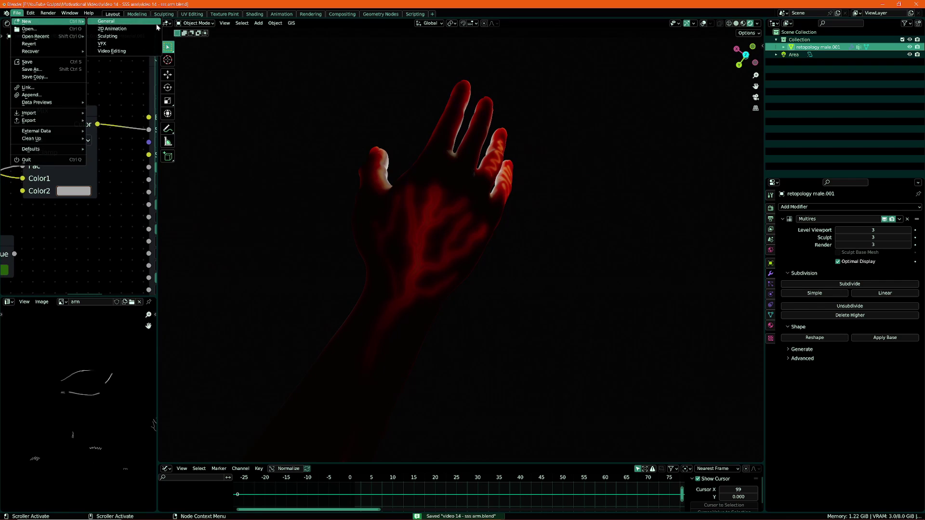
Start a new General scene, split off a Shader Editor, and give the hand a new material
{"action": "left_click", "coordinate": [132, 22]}
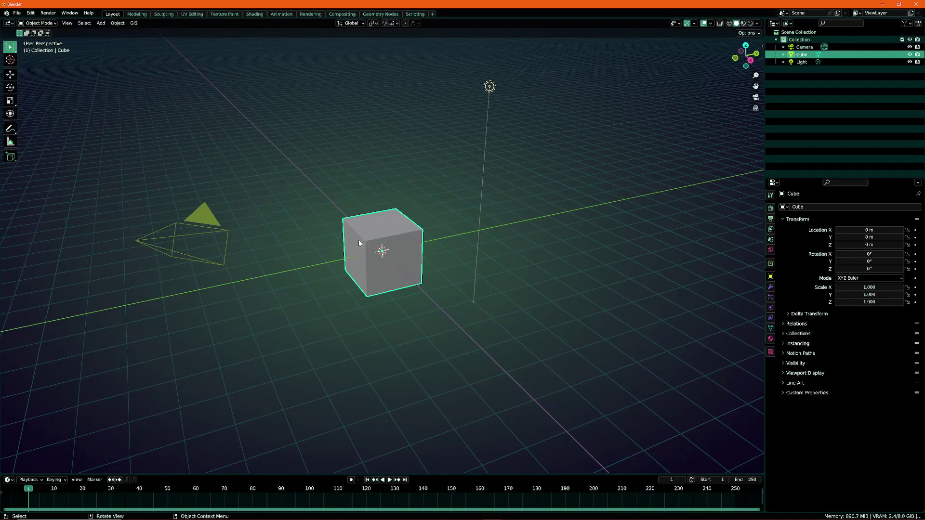
{"action": "scroll", "coordinate": [360, 248], "scroll_direction": "up", "scroll_amount": 5}
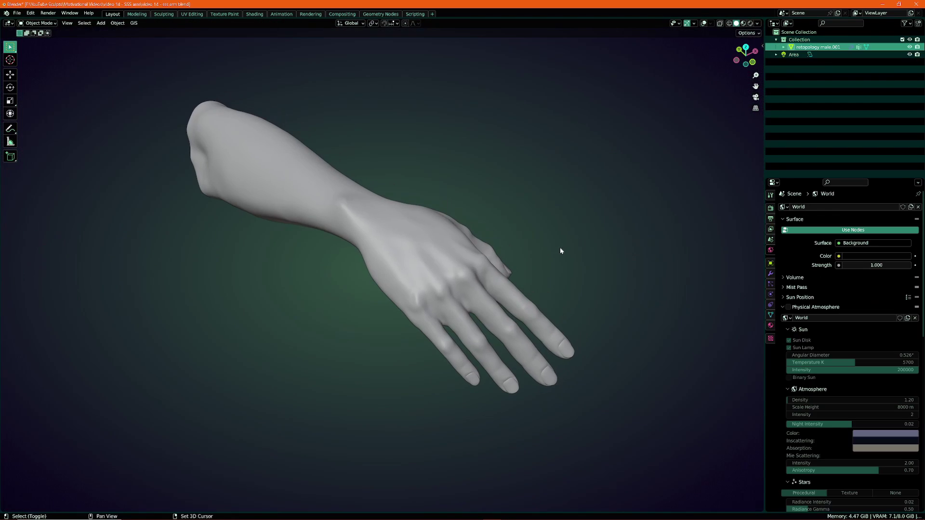
{"action": "middle_click_drag", "start_coordinate": [561, 250], "coordinate": [384, 298]}
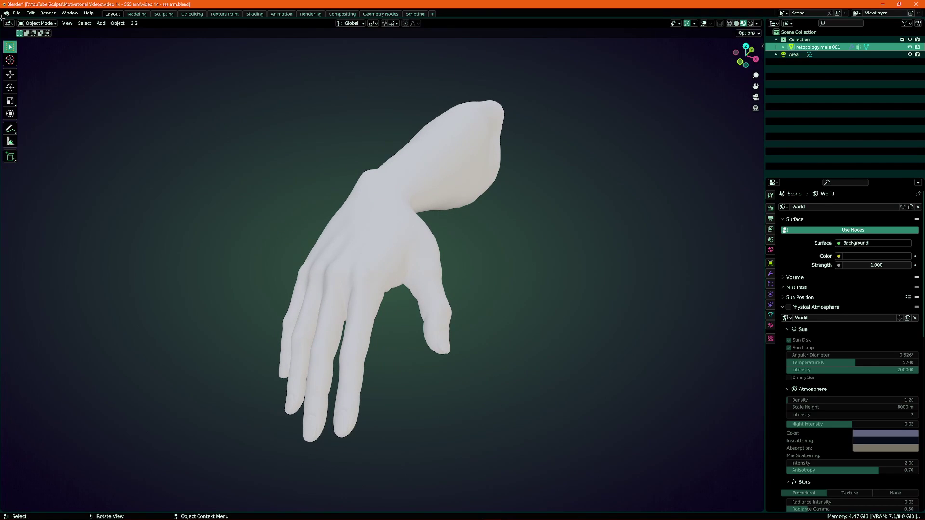
{"action": "left_click_drag", "start_coordinate": [2, 18], "coordinate": [255, 38]}
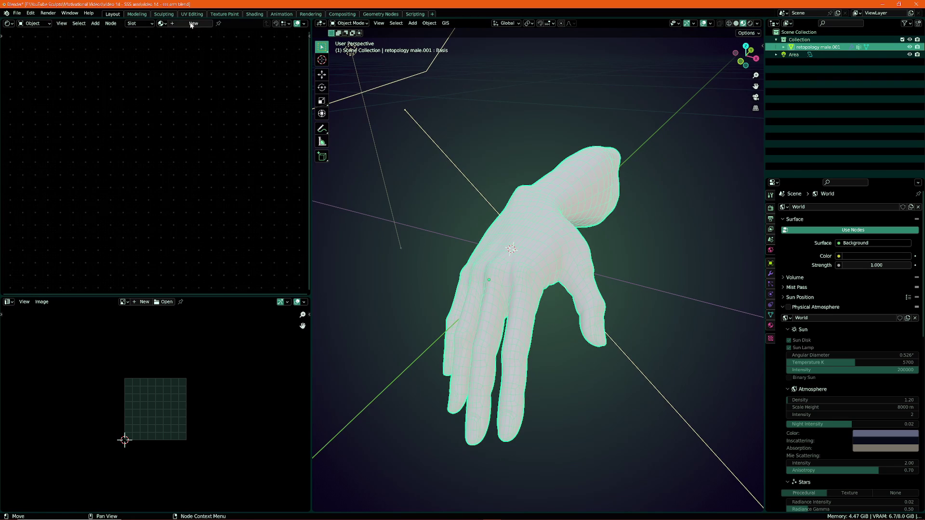
{"action": "left_click", "coordinate": [192, 24]}
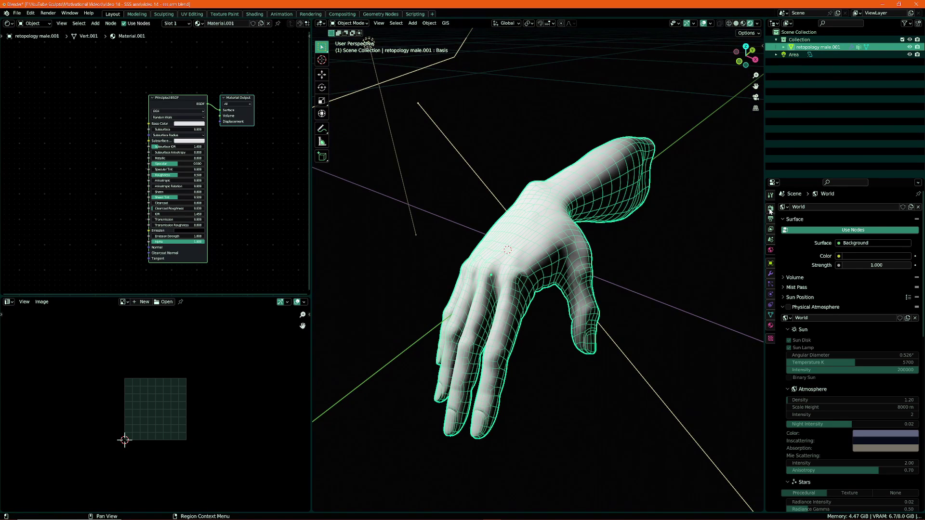
Enable Ambient Occlusion and Screen Space Reflections in the Eevee render settings
{"action": "left_click", "coordinate": [770, 209]}
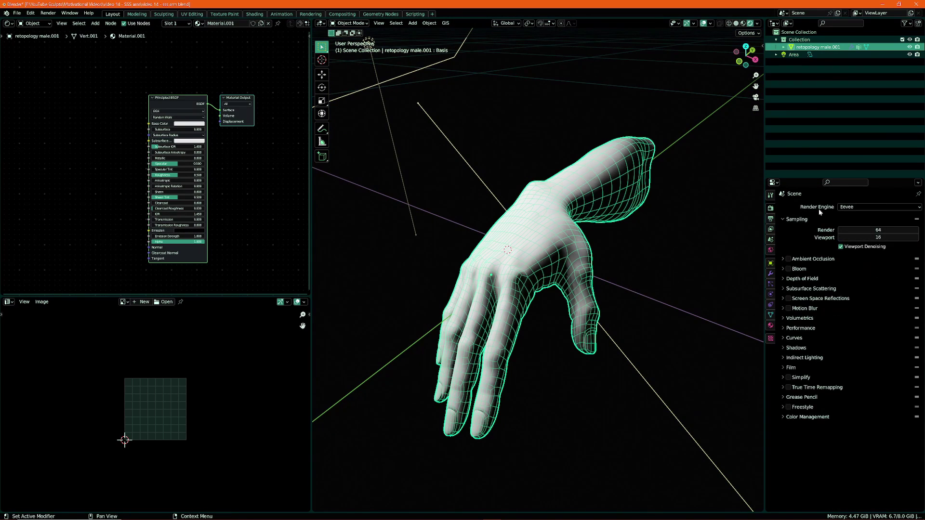
{"action": "middle_click_drag", "start_coordinate": [634, 262], "coordinate": [626, 255]}
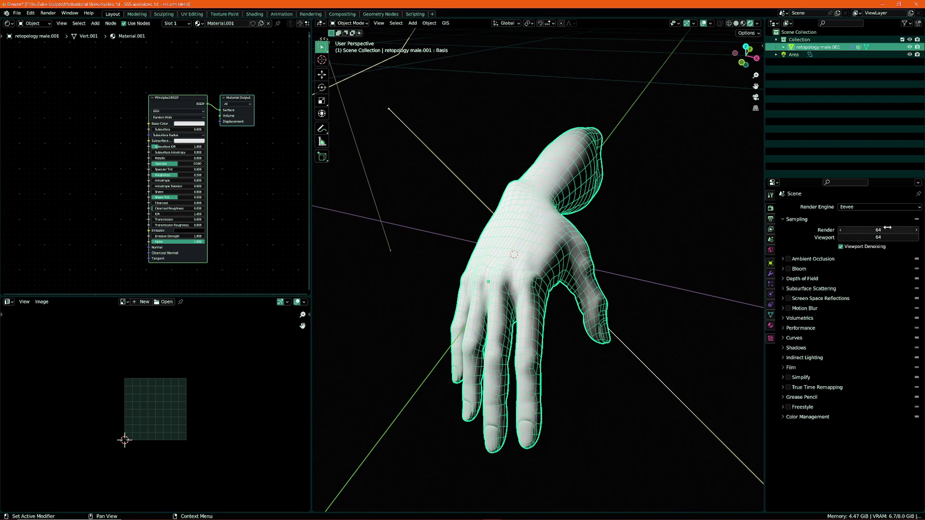
{"action": "mouse_move", "coordinate": [723, 231]}
{"action": "middle_mouse_down"}
{"action": "mouse_move", "coordinate": [694, 251]}
{"action": "mouse_move", "coordinate": [741, 263]}
{"action": "middle_mouse_up"}
{"action": "left_click", "coordinate": [797, 259]}
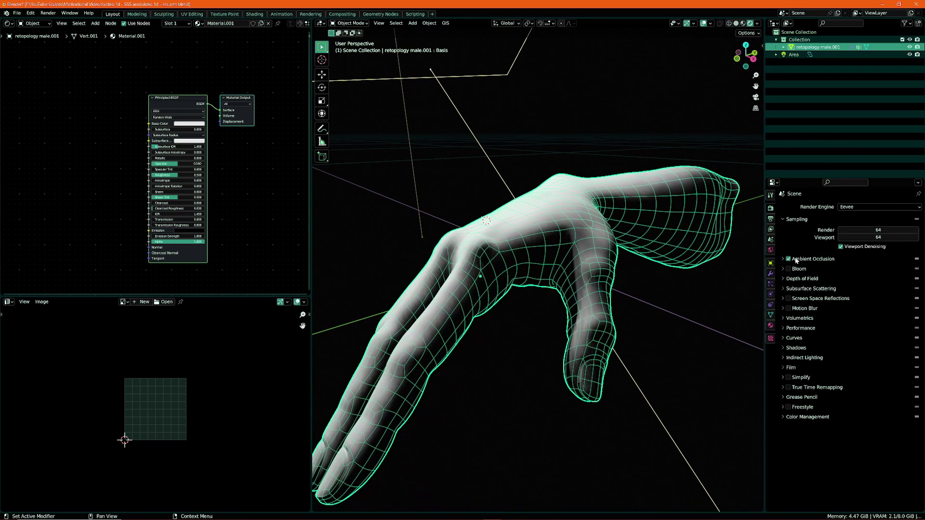
{"action": "left_click", "coordinate": [787, 299]}
Set Eevee Subsurface Scattering to 32 samples with a 0.457 jitter threshold
{"action": "left_click", "coordinate": [811, 288]}
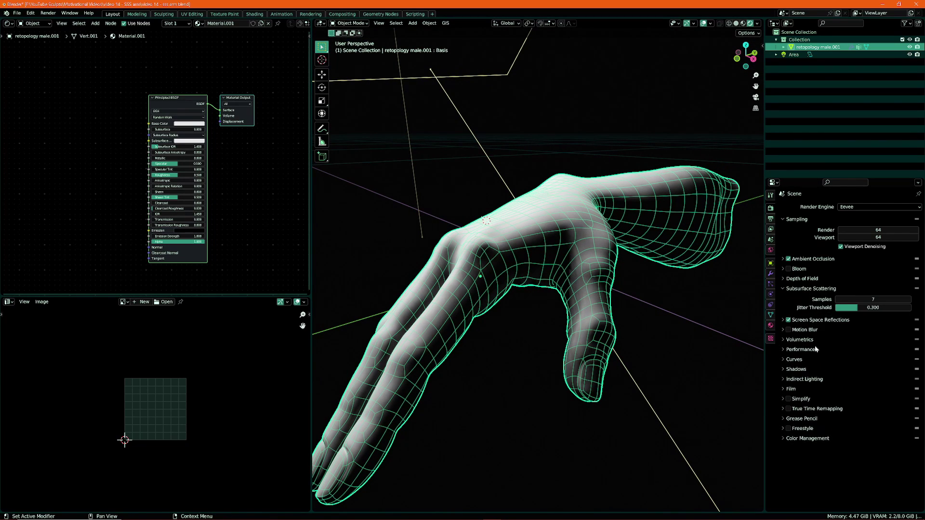
{"action": "mouse_move", "coordinate": [626, 270]}
{"action": "middle_mouse_down"}
{"action": "mouse_move", "coordinate": [645, 251]}
{"action": "mouse_move", "coordinate": [636, 262]}
{"action": "middle_mouse_up"}
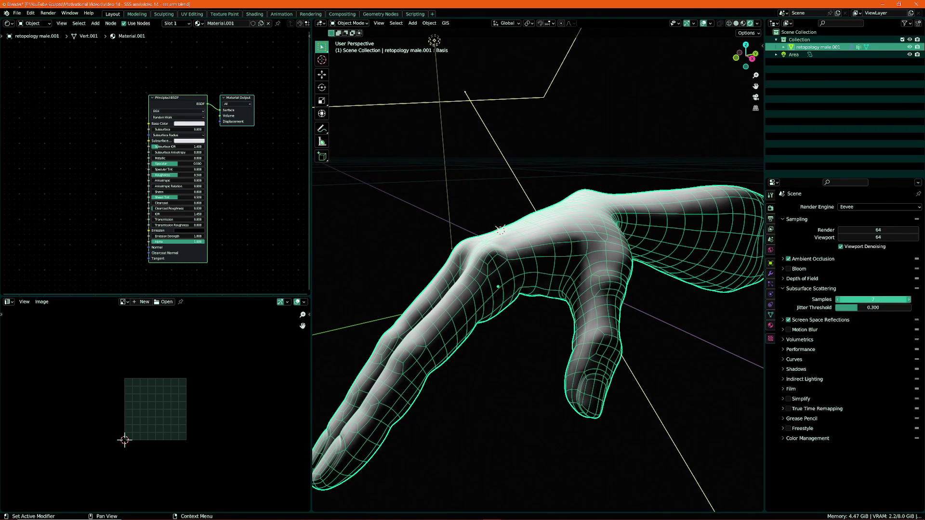
{"action": "left_click_drag", "start_coordinate": [873, 299], "coordinate": [343, 290]}
{"action": "key", "text": "alt+a"}
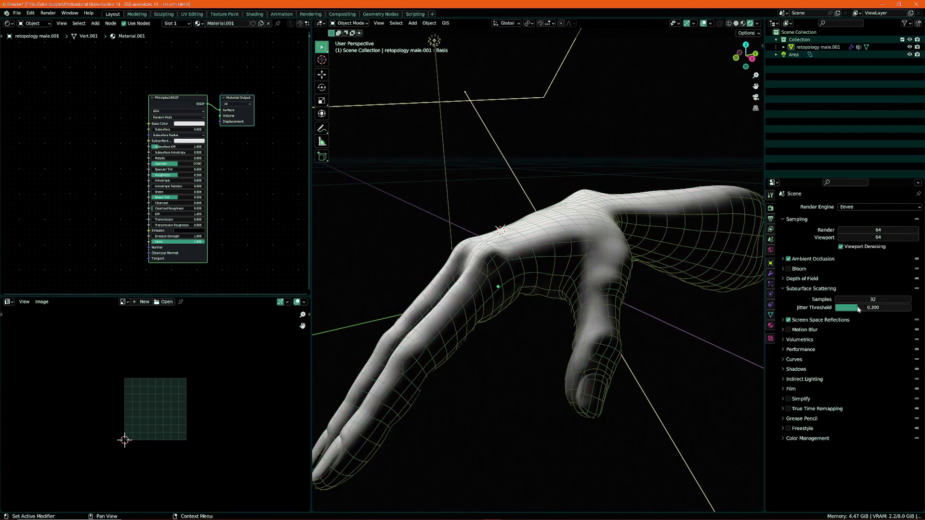
{"action": "left_click_drag", "start_coordinate": [872, 307], "coordinate": [889, 307]}
{"action": "middle_click_drag", "start_coordinate": [602, 270], "coordinate": [337, 120]}
Give the skin a beige Base Color and hide the wireframe overlay
{"action": "scroll", "coordinate": [221, 89], "scroll_direction": "up", "scroll_amount": 3}
{"action": "left_click", "coordinate": [150, 159]}
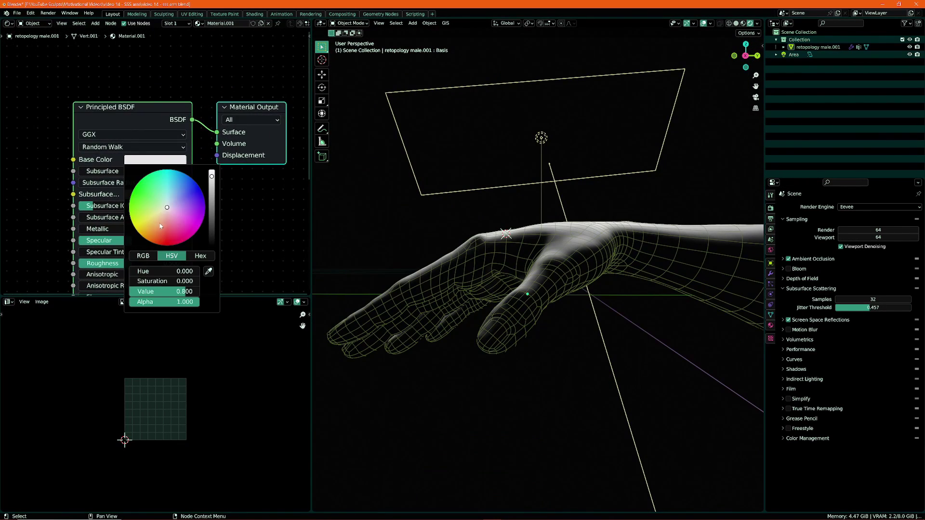
{"action": "middle_click_drag", "start_coordinate": [529, 241], "coordinate": [568, 183]}
{"action": "left_click", "coordinate": [161, 155]}
{"action": "left_click_drag", "start_coordinate": [163, 216], "coordinate": [167, 220]}
{"action": "left_click", "coordinate": [710, 23]}
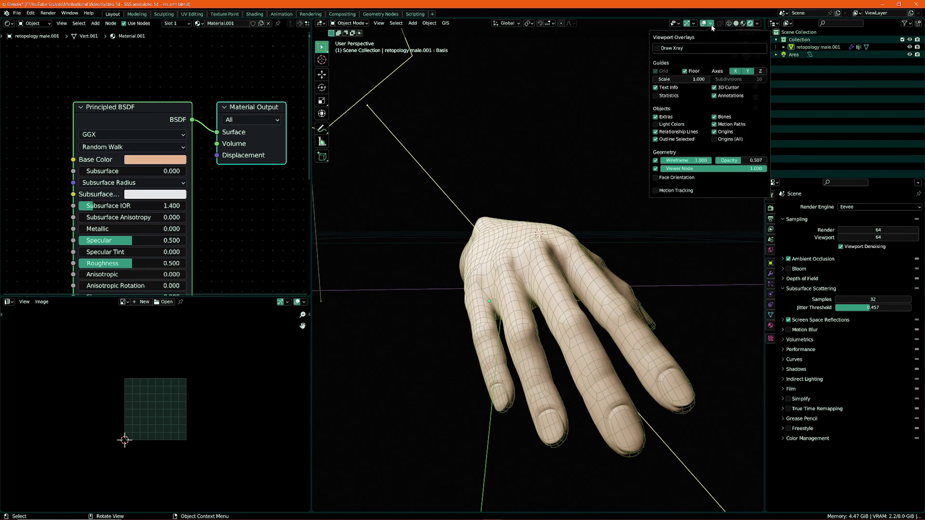
{"action": "left_click", "coordinate": [655, 160]}
{"action": "middle_click_drag", "start_coordinate": [511, 289], "coordinate": [337, 203]}
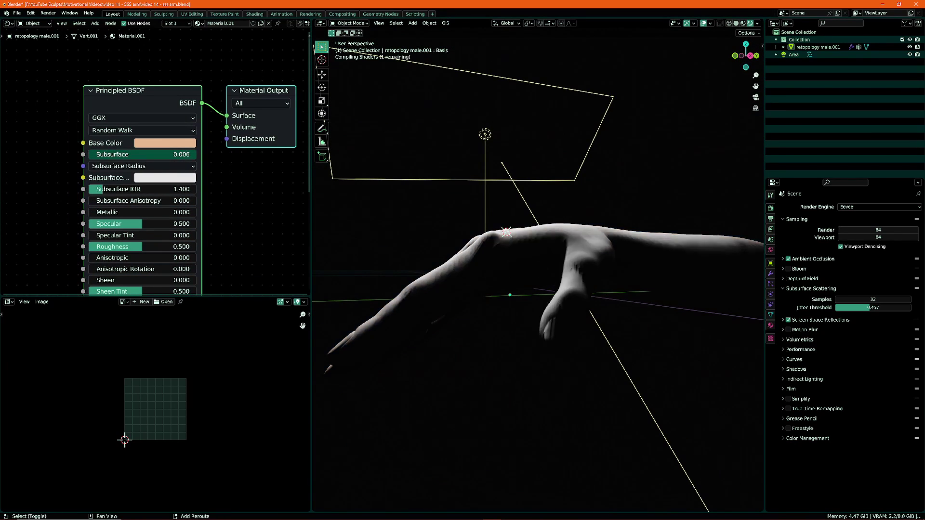
Raise Subsurface to 0.236 and compare SSS samples at 7 before restoring 32
{"action": "left_click_drag", "start_coordinate": [139, 154], "coordinate": [165, 155]}
{"action": "middle_click_drag", "start_coordinate": [395, 251], "coordinate": [599, 285]}
{"action": "middle_click_drag", "start_coordinate": [549, 247], "coordinate": [551, 265]}
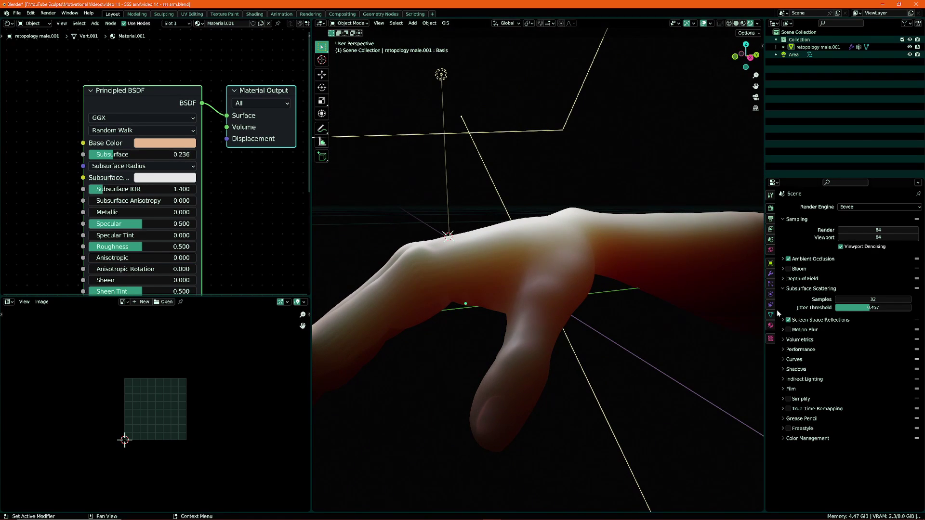
{"action": "left_click_drag", "start_coordinate": [877, 300], "coordinate": [848, 300]}
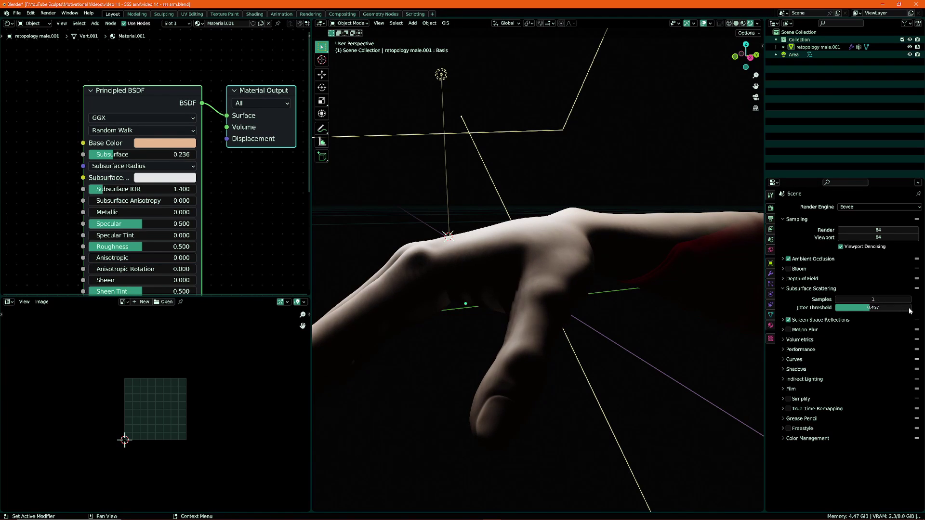
{"action": "middle_click_drag", "start_coordinate": [539, 308], "coordinate": [475, 324]}
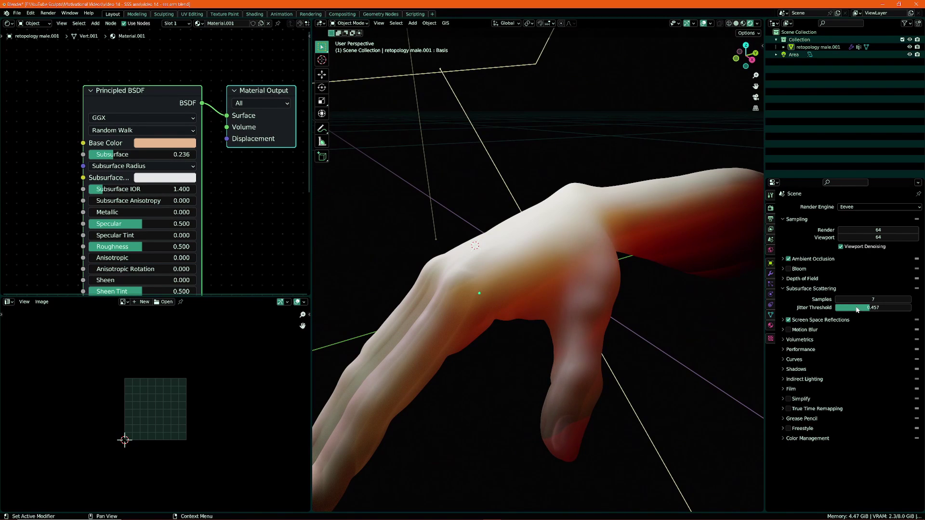
{"action": "key", "text": "ctrl+z"}
{"action": "middle_click_drag", "start_coordinate": [568, 289], "coordinate": [520, 237]}
Enter smaller Subsurface values, first 0.1 and then 0.05
{"action": "scroll", "coordinate": [520, 238], "scroll_direction": "up", "scroll_amount": 3}
{"action": "left_click", "coordinate": [142, 154]}
{"action": "type", "text": "0.1"}
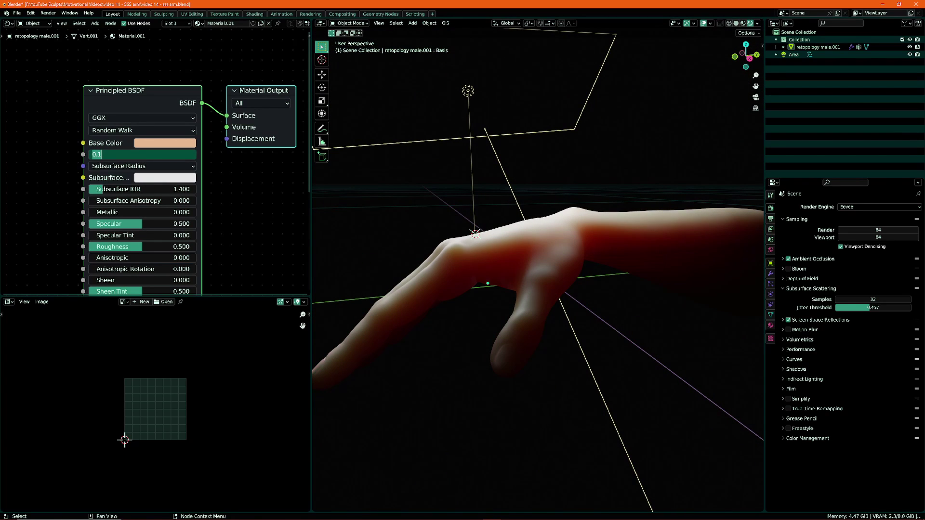
{"action": "key", "text": "Return"}
{"action": "left_click", "coordinate": [143, 155]}
{"action": "type", "text": "0.05"}
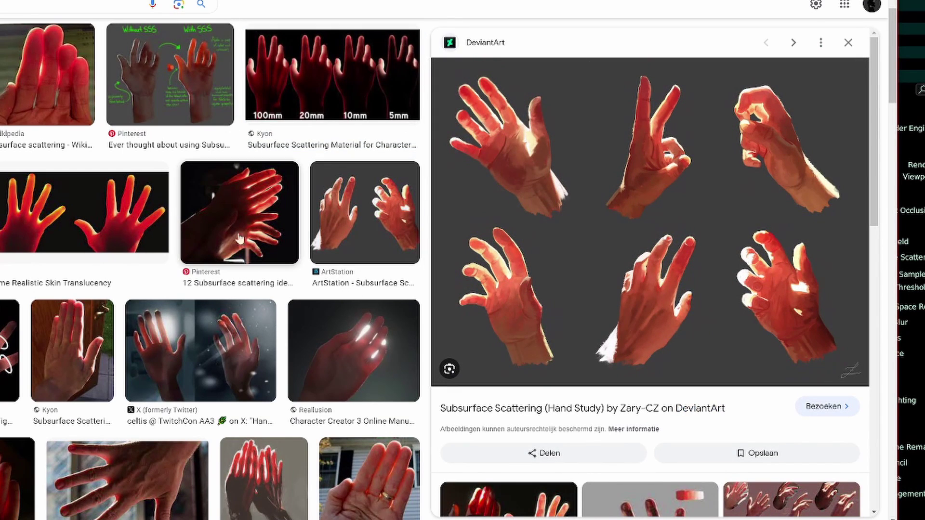
Preview several hand reference images, ending on the Kyon 100mm–5mm subsurface comparison
{"action": "left_click", "coordinate": [240, 214]}
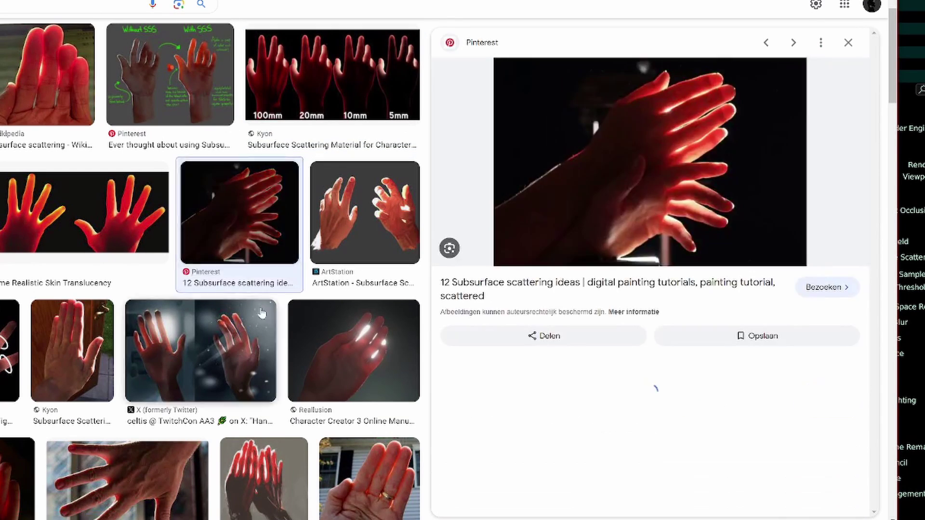
{"action": "left_click", "coordinate": [96, 232]}
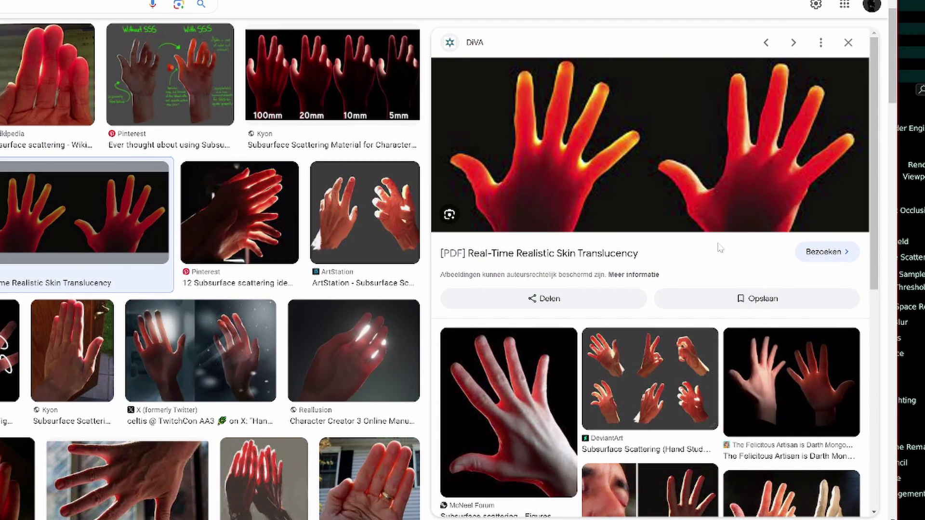
{"action": "left_click", "coordinate": [150, 58]}
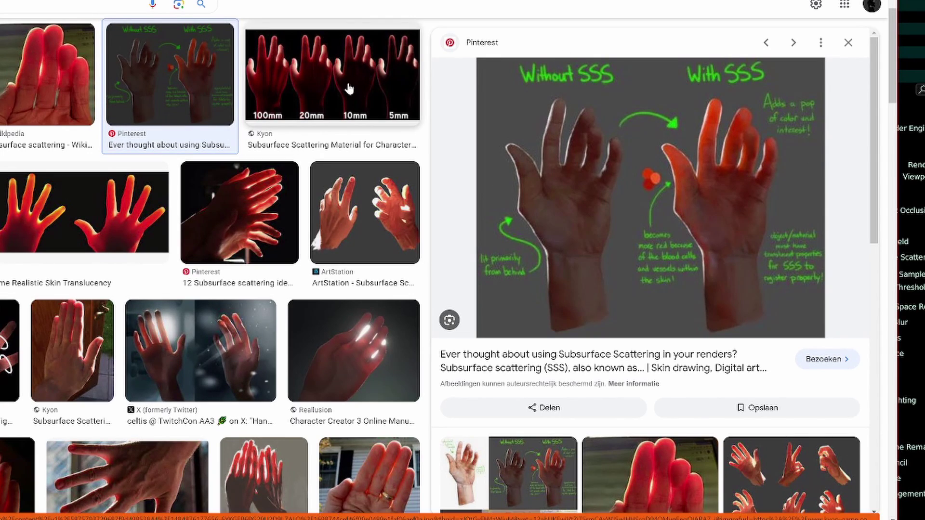
{"action": "left_click", "coordinate": [343, 135]}
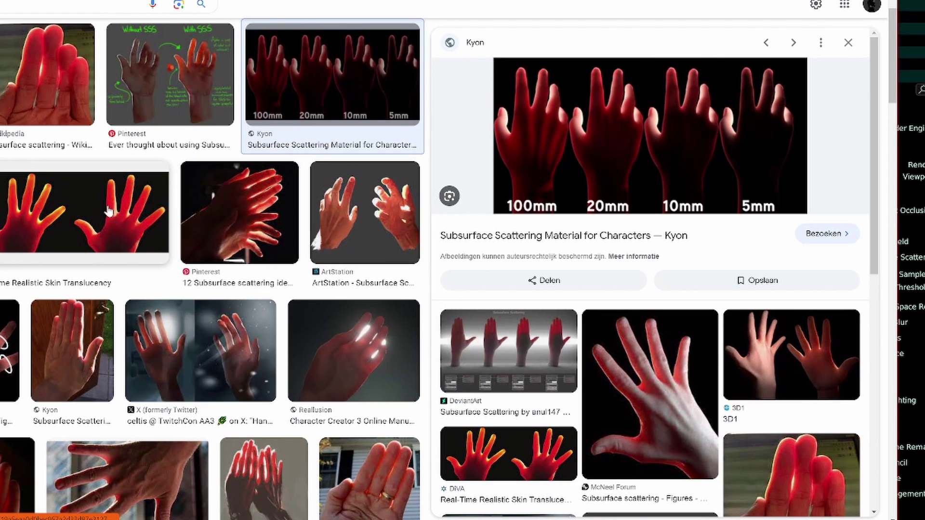
{"action": "scroll", "coordinate": [102, 211], "scroll_direction": "down", "scroll_amount": 5}
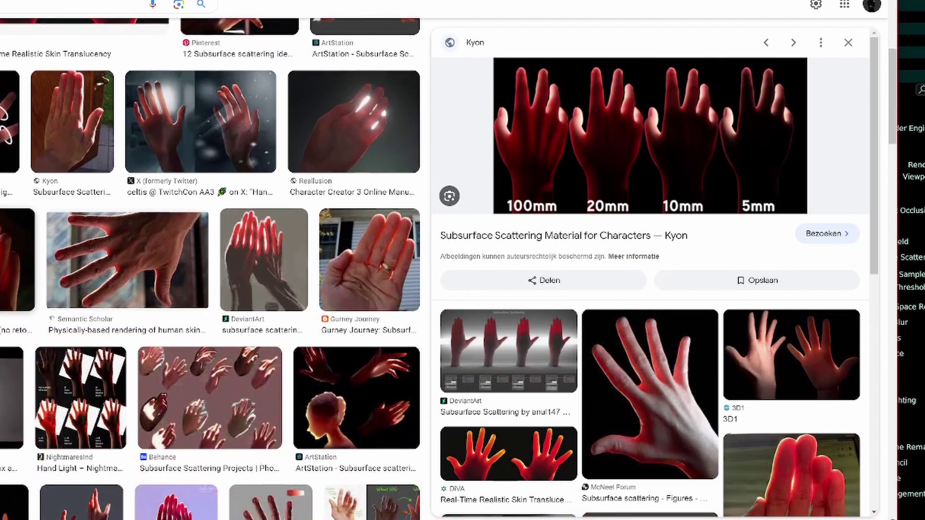
{"action": "scroll", "coordinate": [210, 268], "scroll_direction": "up", "scroll_amount": 8}
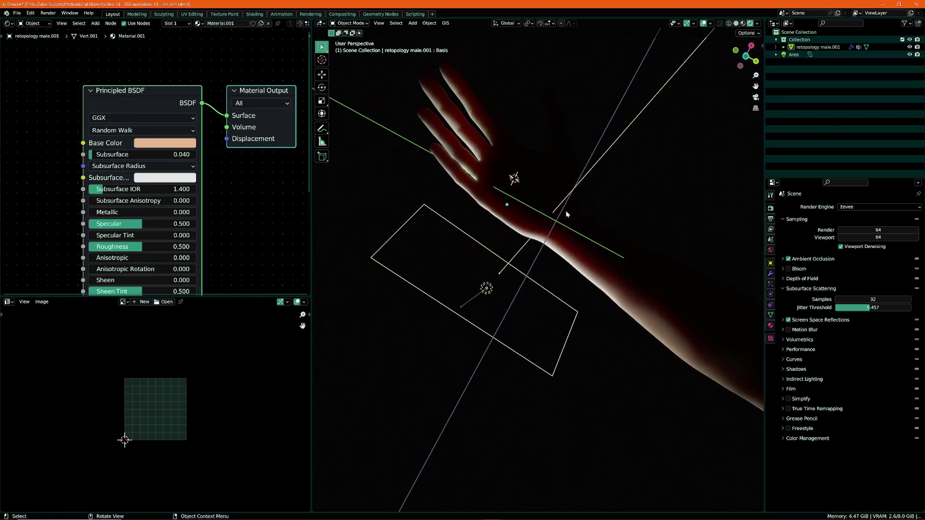
{"action": "middle_click_drag", "start_coordinate": [565, 210], "coordinate": [404, 214]}
Select the hand and enable Subsurface Translucency in its material settings
{"action": "middle_click_drag", "start_coordinate": [553, 164], "coordinate": [549, 299]}
{"action": "left_click", "coordinate": [549, 299]}
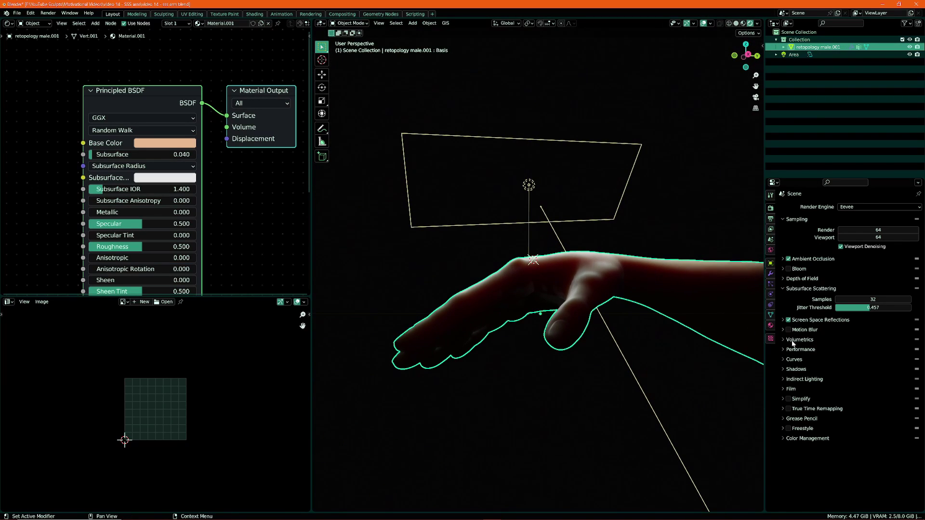
{"action": "left_click", "coordinate": [770, 325]}
{"action": "scroll", "coordinate": [841, 337], "scroll_direction": "down", "scroll_amount": 12}
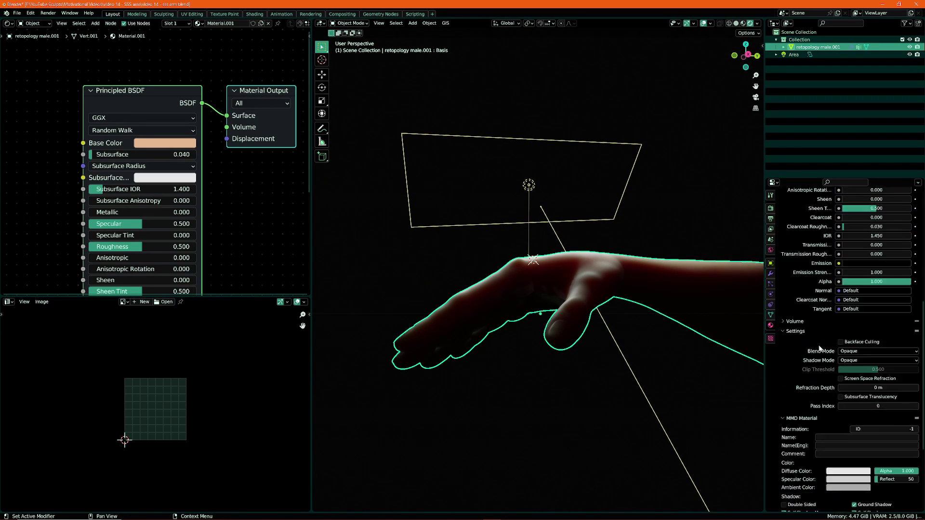
{"action": "middle_click_drag", "start_coordinate": [540, 332], "coordinate": [597, 382]}
{"action": "left_click", "coordinate": [841, 387]}
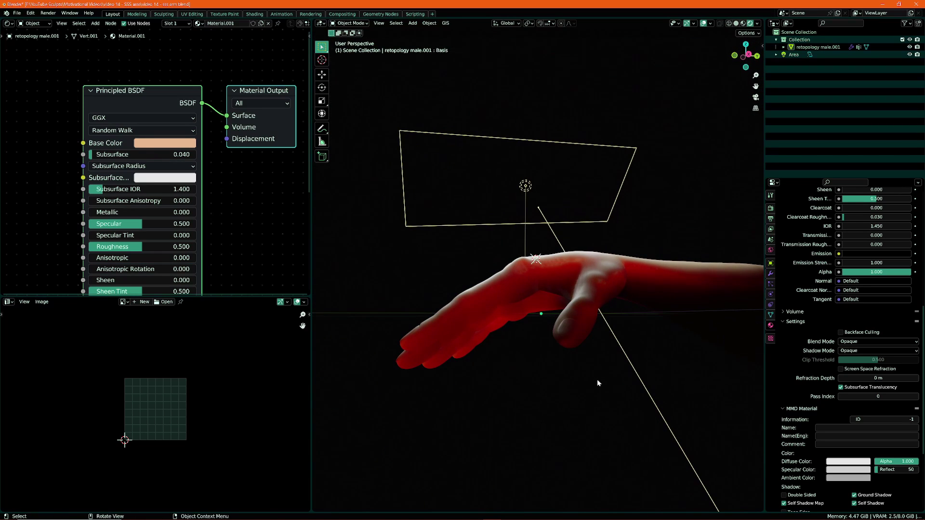
{"action": "left_click", "coordinate": [847, 390]}
{"action": "left_click", "coordinate": [847, 391]}
{"action": "middle_click_drag", "start_coordinate": [554, 298], "coordinate": [480, 264]}
Re-confirm the Subsurface amount and make room in the node editor for a new node
{"action": "left_click", "coordinate": [175, 154]}
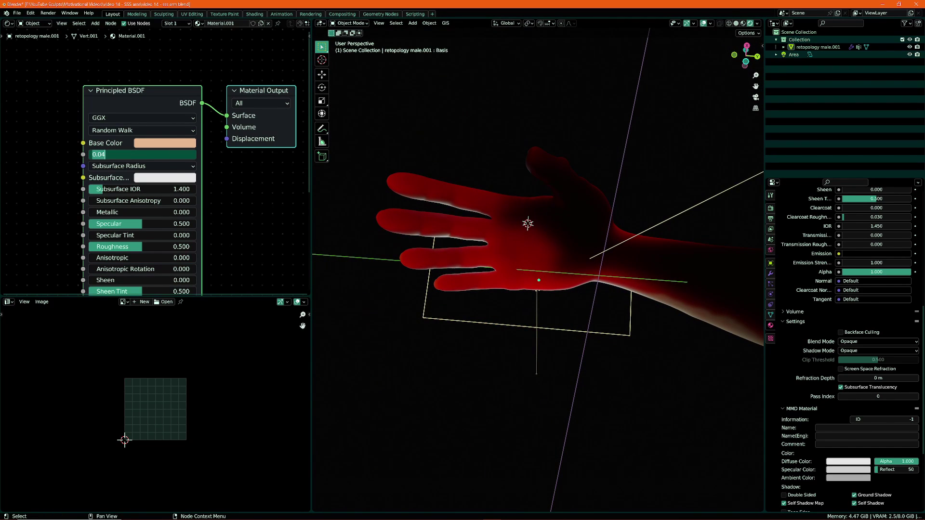
{"action": "key", "text": "Return"}
{"action": "middle_click_drag", "start_coordinate": [75, 120], "coordinate": [197, 127]}
{"action": "key", "text": "shift+a"}
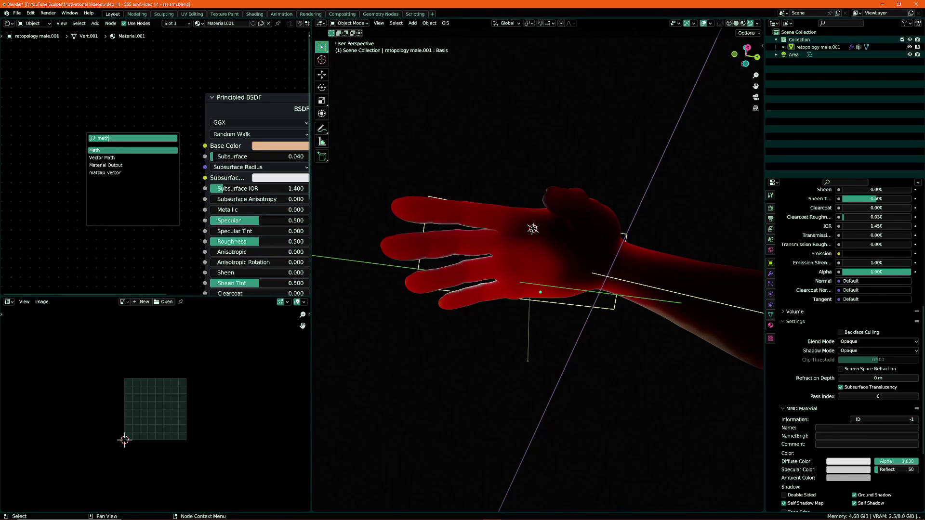
Add a Divide Math node computing 1 ÷ 100 and link it into Subsurface
{"action": "type", "text": "math"}
{"action": "key", "text": "Return"}
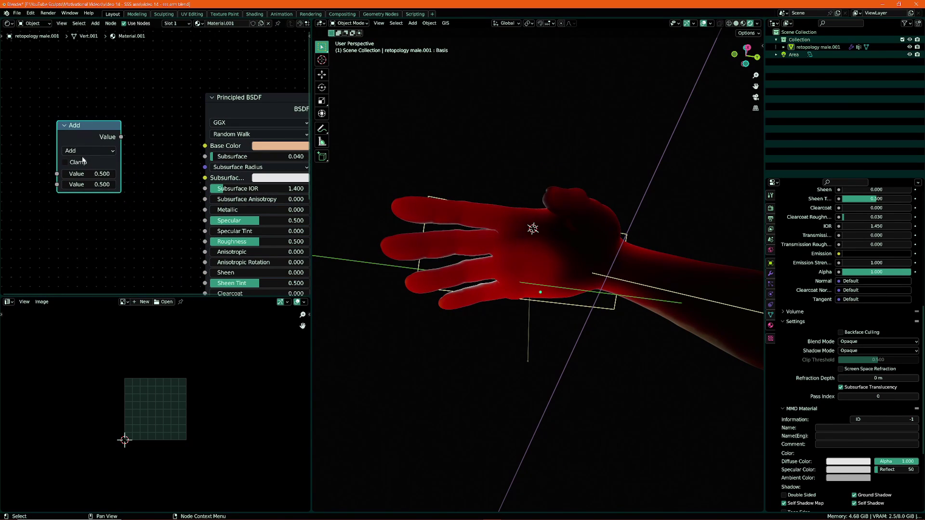
{"action": "left_click", "coordinate": [89, 151]}
{"action": "left_click", "coordinate": [88, 208]}
{"action": "left_click_drag", "start_coordinate": [122, 139], "coordinate": [204, 156]}
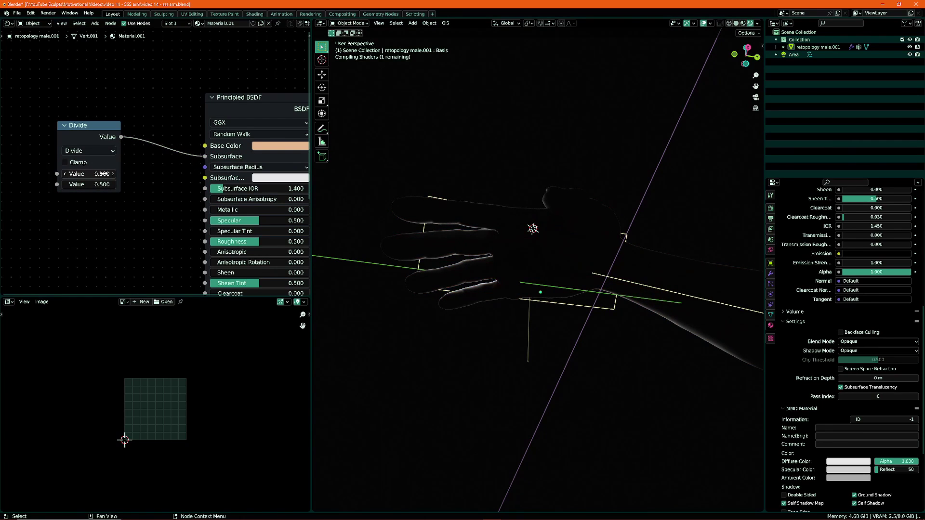
{"action": "left_click", "coordinate": [102, 174]}
{"action": "type", "text": "1"}
{"action": "key", "text": "Return"}
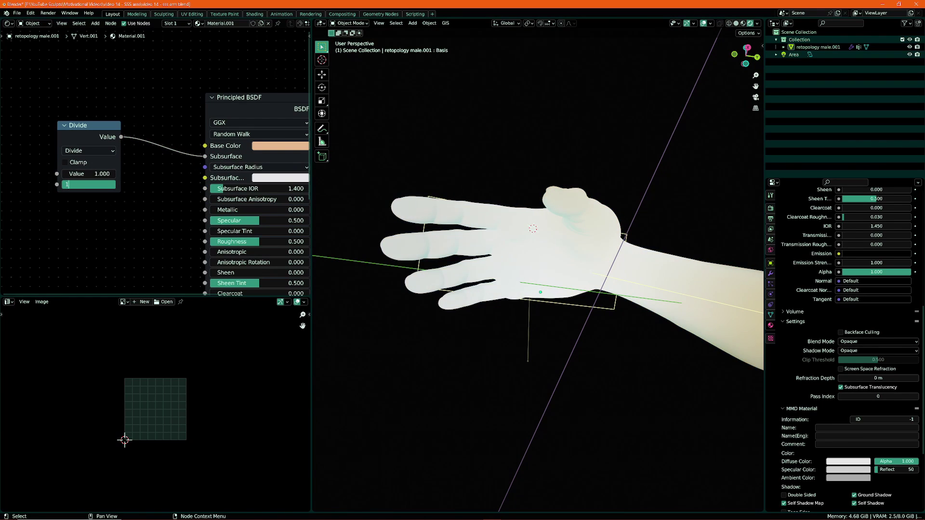
{"action": "left_click", "coordinate": [91, 184]}
{"action": "type", "text": "100"}
{"action": "key", "text": "Return"}
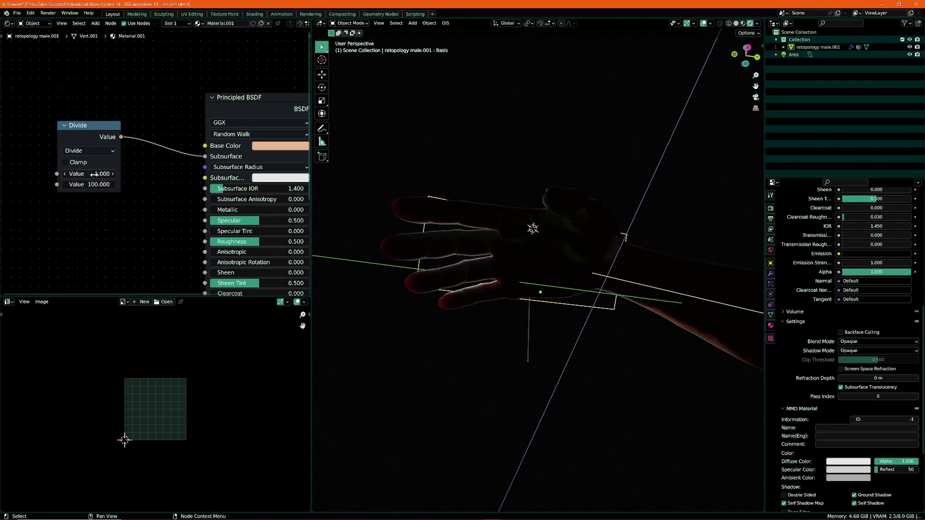
Tune the Divide numerator from 2 down through 1.77 to 1.44
{"action": "left_click_drag", "start_coordinate": [102, 174], "coordinate": [113, 174]}
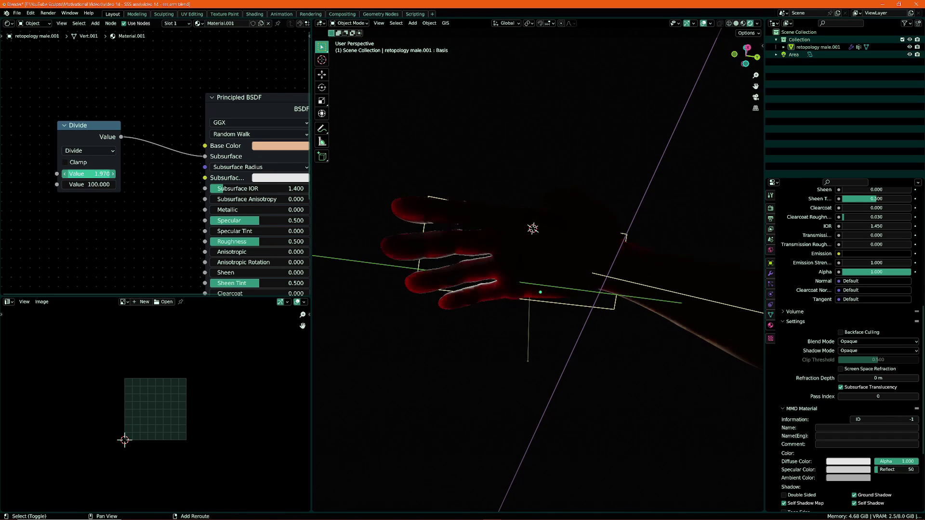
{"action": "middle_click_drag", "start_coordinate": [407, 259], "coordinate": [444, 222]}
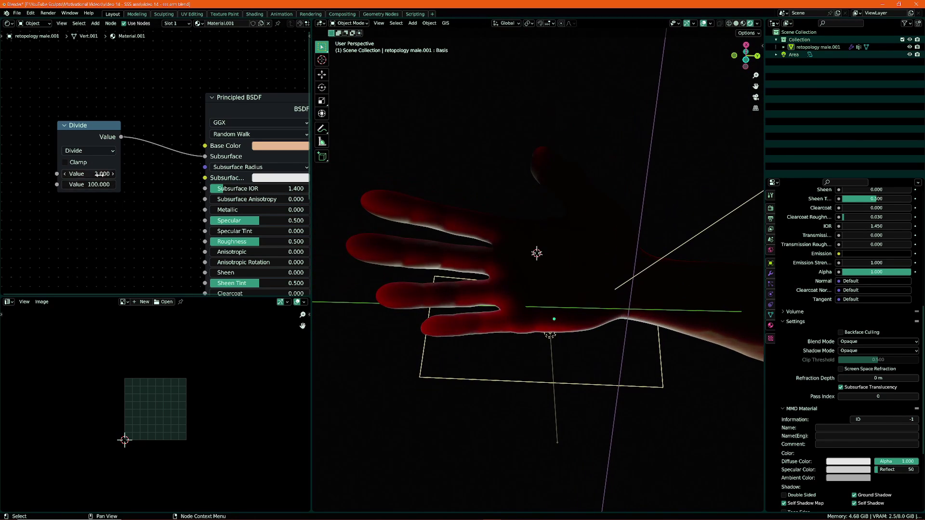
{"action": "left_click_drag", "start_coordinate": [99, 174], "coordinate": [83, 174]}
{"action": "middle_click_drag", "start_coordinate": [417, 336], "coordinate": [529, 342]}
Reposition the area light and begin adjusting its power
{"action": "left_click_drag", "start_coordinate": [530, 342], "coordinate": [533, 367]}
{"action": "mouse_move", "coordinate": [534, 367]}
{"action": "middle_mouse_down"}
{"action": "mouse_move", "coordinate": [566, 398]}
{"action": "mouse_move", "coordinate": [489, 437]}
{"action": "mouse_move", "coordinate": [594, 378]}
{"action": "mouse_move", "coordinate": [485, 425]}
{"action": "mouse_move", "coordinate": [516, 311]}
{"action": "mouse_move", "coordinate": [517, 252]}
{"action": "mouse_move", "coordinate": [545, 379]}
{"action": "middle_mouse_up"}
{"action": "right_click", "coordinate": [474, 318]}
{"action": "left_click", "coordinate": [475, 320]}
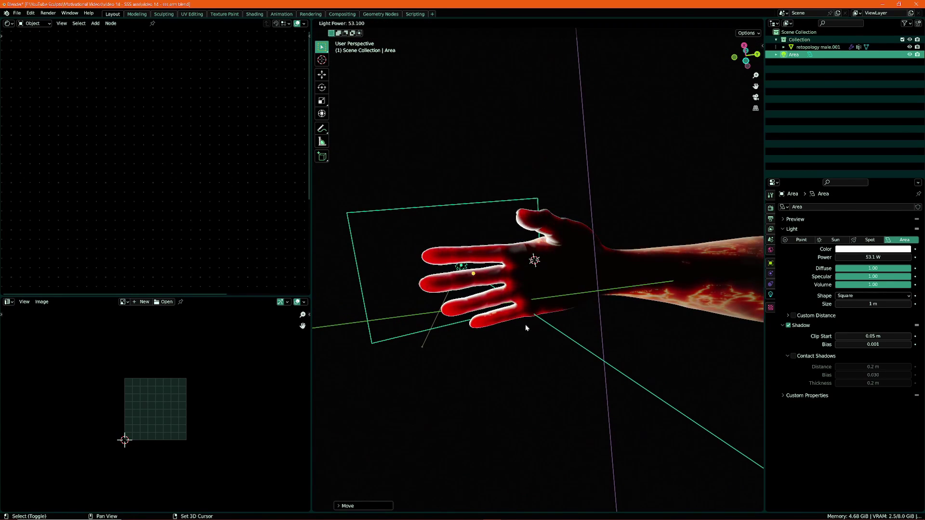
Cancel the light power change and lower the SSS Jitter Threshold to 0.487
{"action": "key", "text": "Escape"}
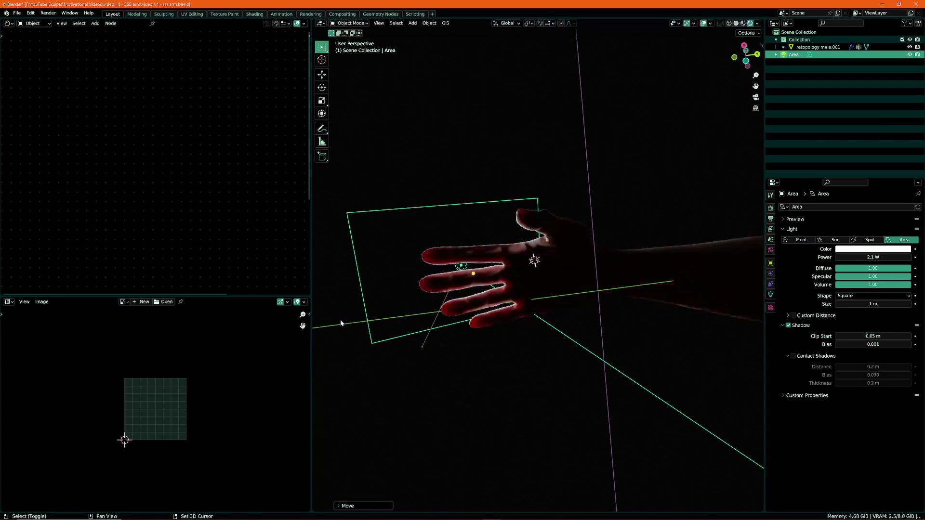
{"action": "middle_click_drag", "start_coordinate": [568, 318], "coordinate": [719, 300]}
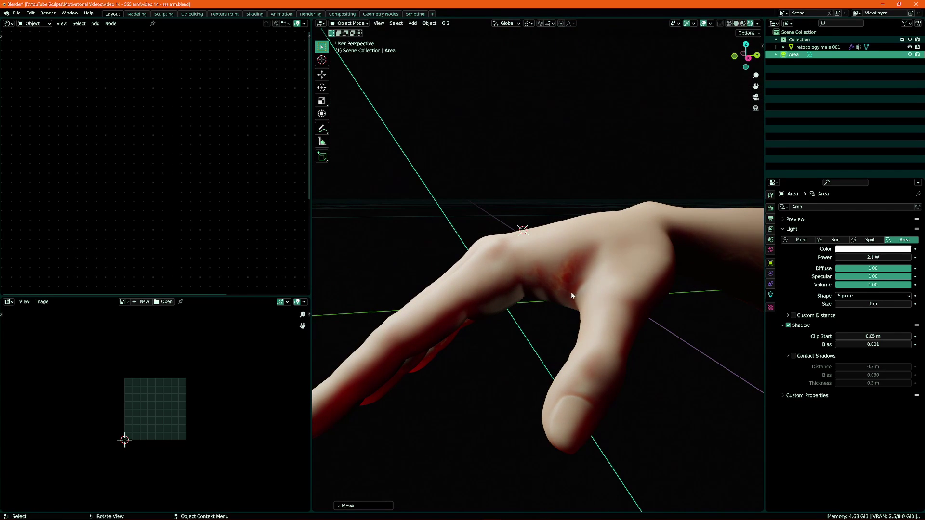
{"action": "middle_click_drag", "start_coordinate": [592, 299], "coordinate": [550, 294]}
{"action": "scroll", "coordinate": [540, 284], "scroll_direction": "up", "scroll_amount": 4}
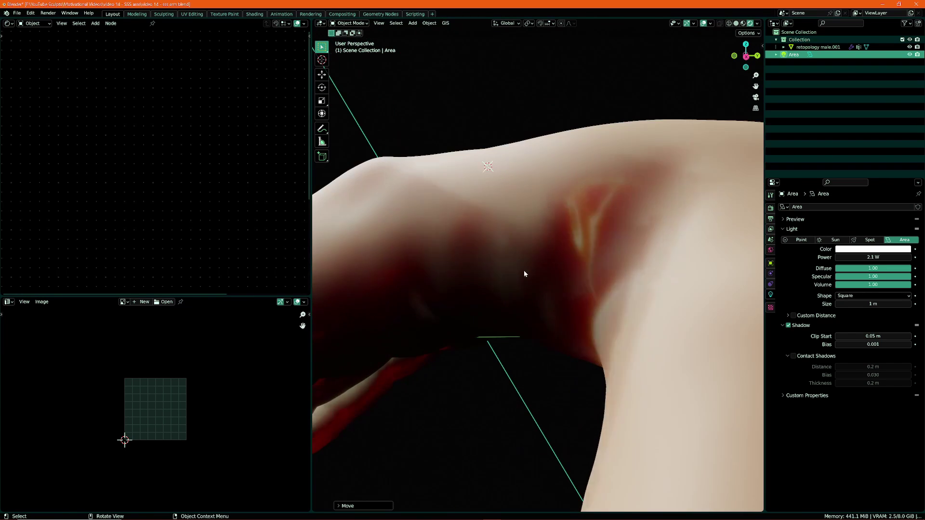
{"action": "scroll", "coordinate": [525, 273], "scroll_direction": "down", "scroll_amount": 3}
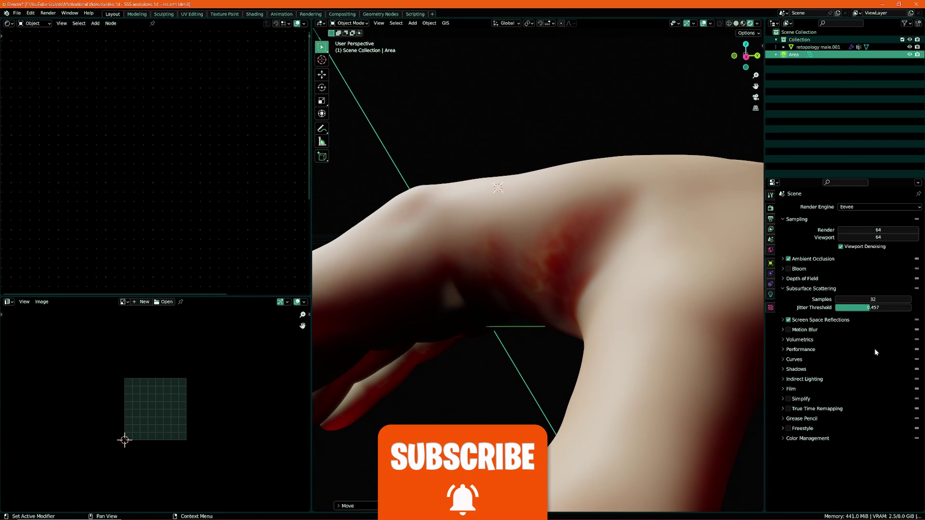
{"action": "left_click_drag", "start_coordinate": [872, 308], "coordinate": [853, 307]}
Expand the Shadows settings and set the Cube Size to 4096 px
{"action": "left_click", "coordinate": [851, 369]}
{"action": "left_click", "coordinate": [853, 396]}
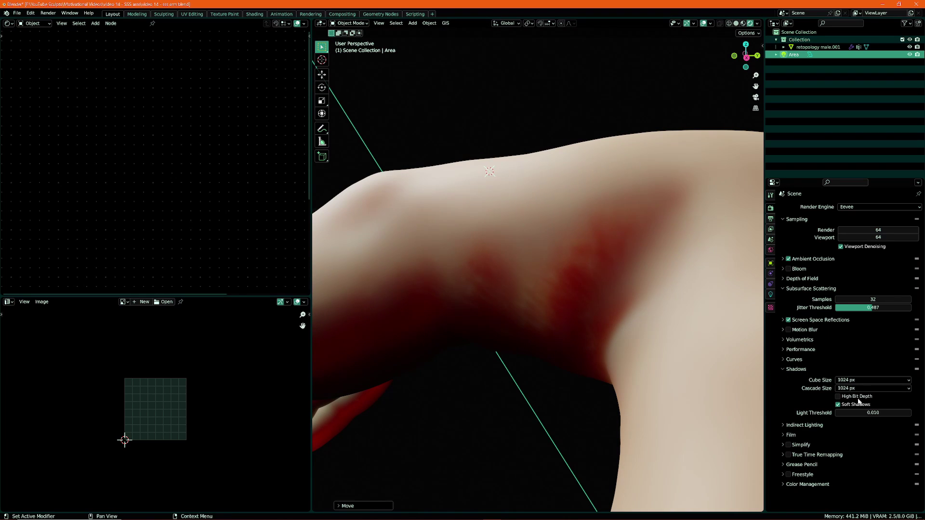
{"action": "left_click", "coordinate": [860, 380]}
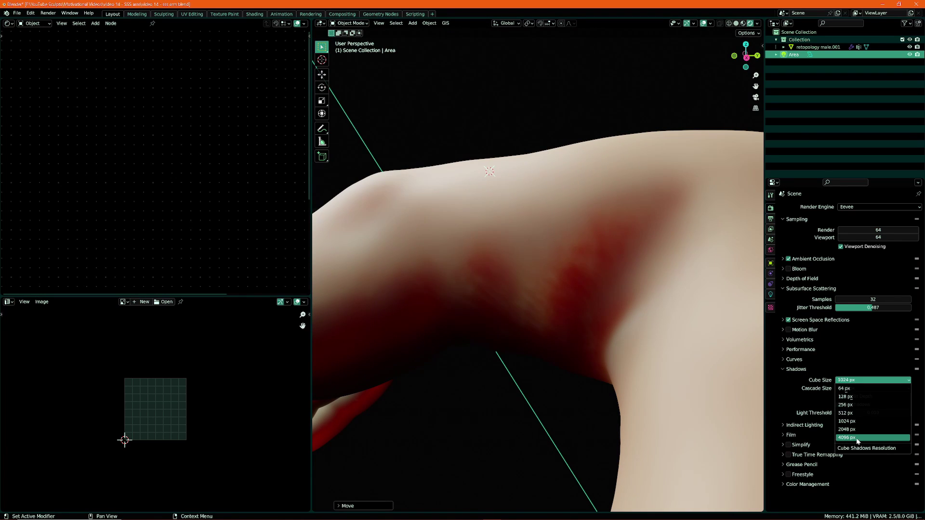
{"action": "left_click", "coordinate": [858, 438]}
{"action": "scroll", "coordinate": [532, 396], "scroll_direction": "down", "scroll_amount": 5}
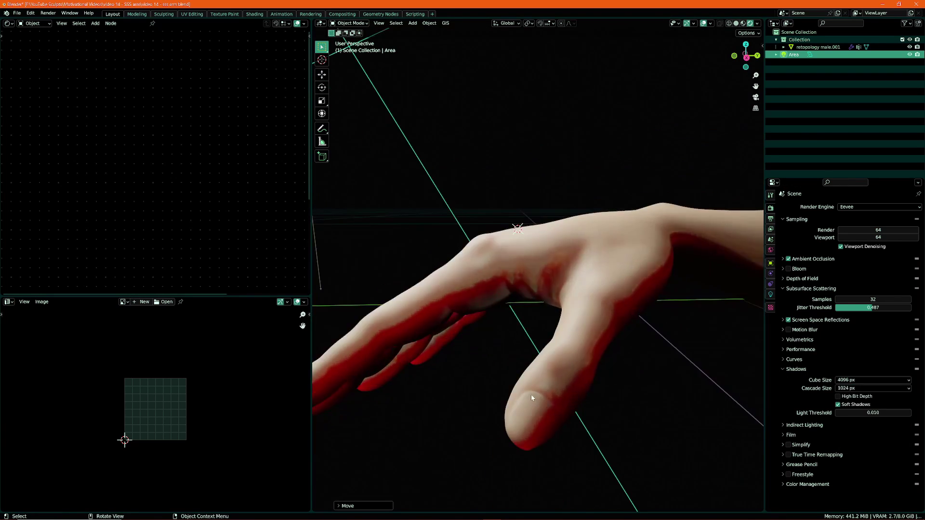
{"action": "middle_click_drag", "start_coordinate": [532, 396], "coordinate": [554, 395]}
Enable High Bit Depth shadows and lower the Divide numerator to 1.150
{"action": "left_click", "coordinate": [838, 396]}
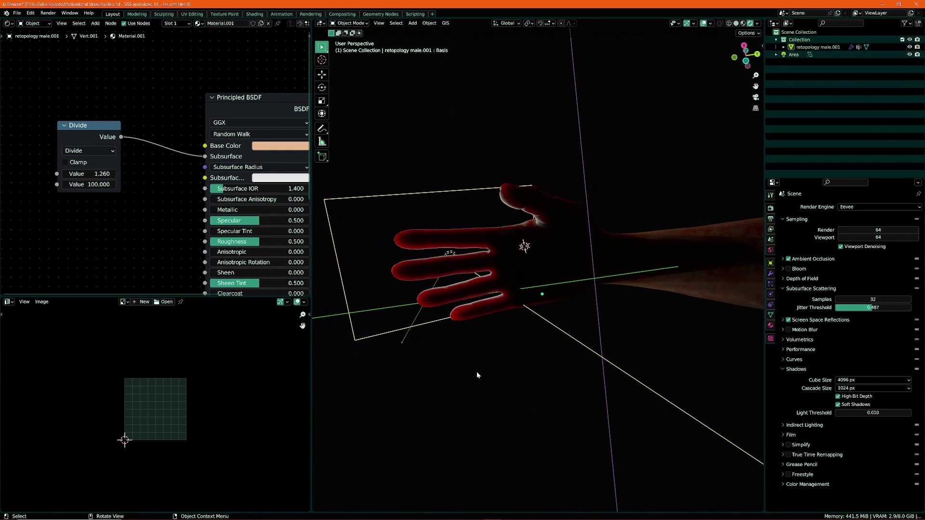
{"action": "middle_click_drag", "start_coordinate": [477, 375], "coordinate": [337, 289]}
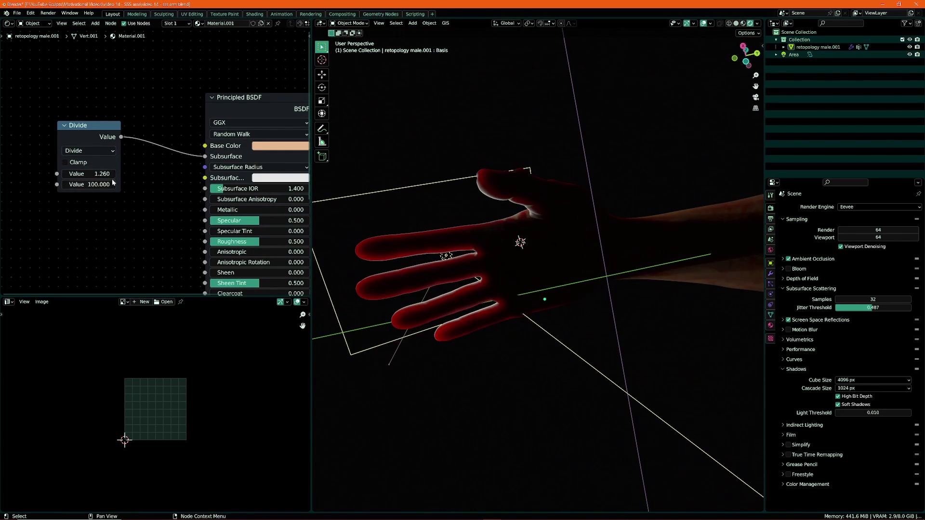
{"action": "left_click_drag", "start_coordinate": [90, 174], "coordinate": [77, 173]}
{"action": "middle_click_drag", "start_coordinate": [458, 337], "coordinate": [510, 281]}
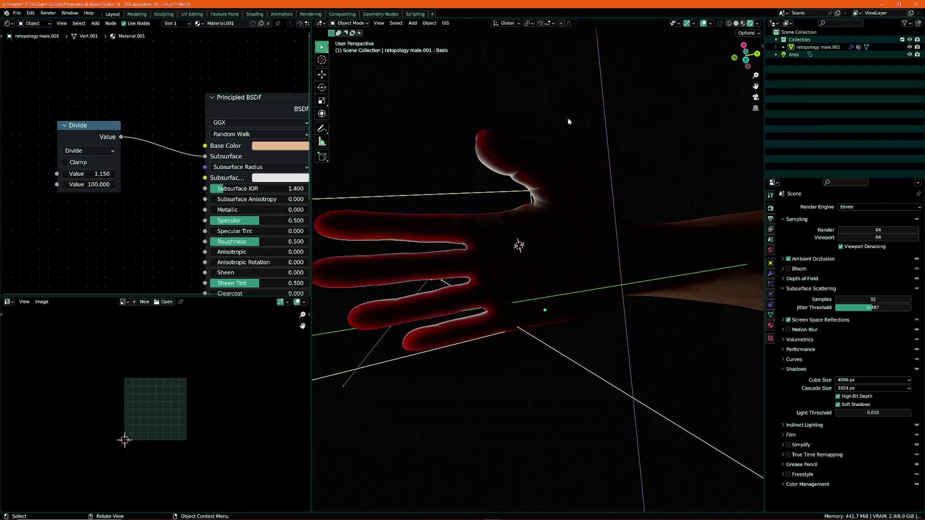
Raise the Divide node's numerator to 1.400 for a deeper red glow
{"action": "left_click_drag", "start_coordinate": [90, 173], "coordinate": [139, 173]}
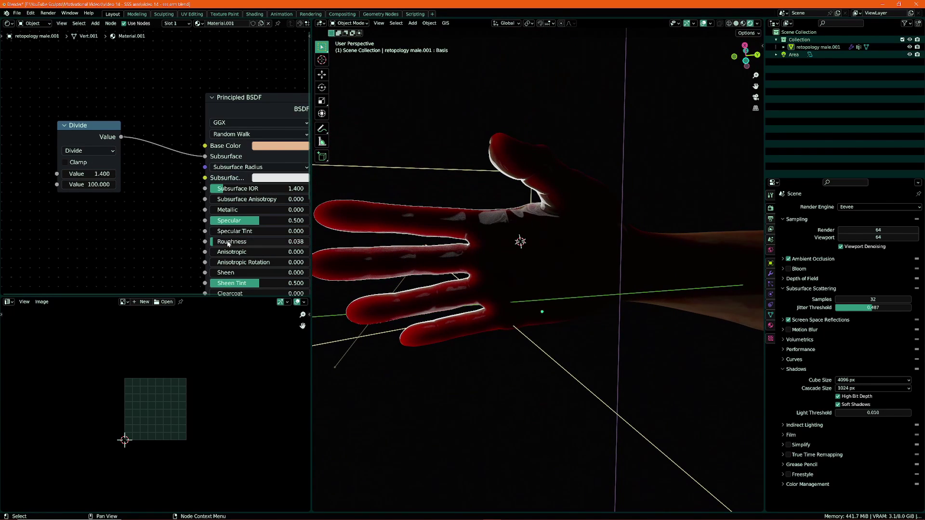
Set skin Roughness to about 0.442 and feed a new 2048 px 'arm' image texture into Base Color
{"action": "left_click_drag", "start_coordinate": [229, 244], "coordinate": [251, 244]}
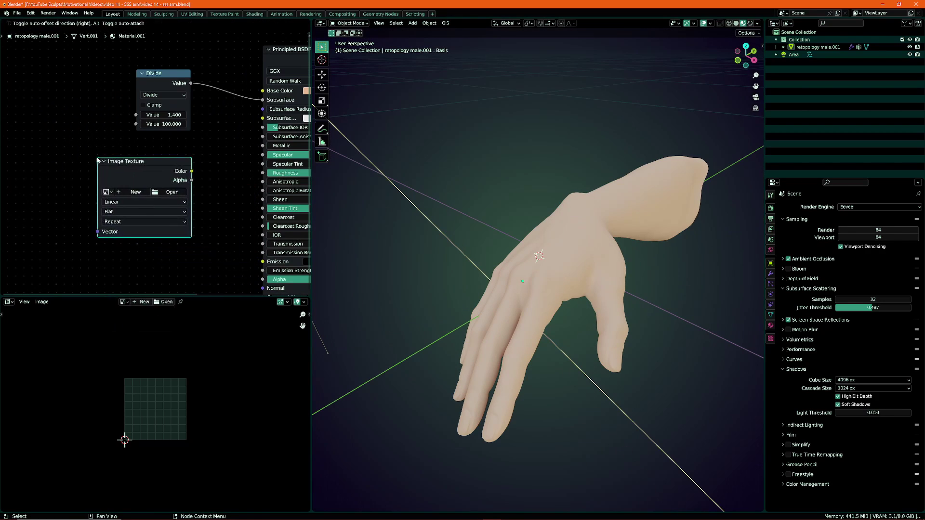
{"action": "left_click", "coordinate": [98, 161]}
{"action": "scroll", "coordinate": [156, 162], "scroll_direction": "up", "scroll_amount": 1}
{"action": "left_click", "coordinate": [131, 196]}
{"action": "type", "text": "arm"}
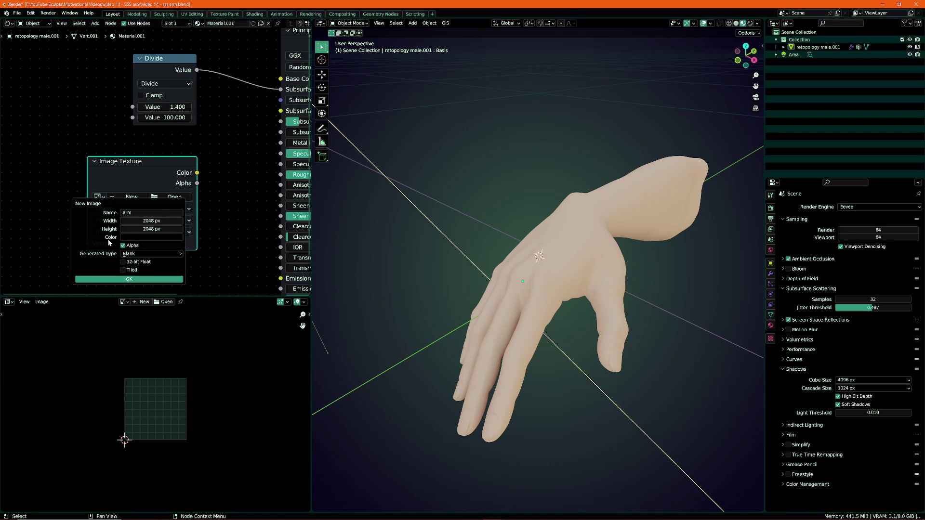
{"action": "left_click", "coordinate": [128, 279]}
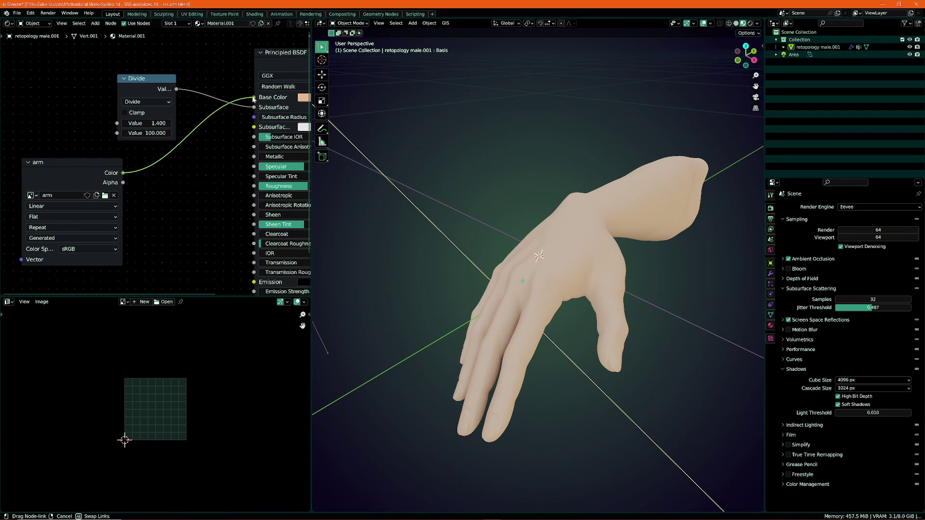
{"action": "left_click_drag", "start_coordinate": [254, 98], "coordinate": [254, 98]}
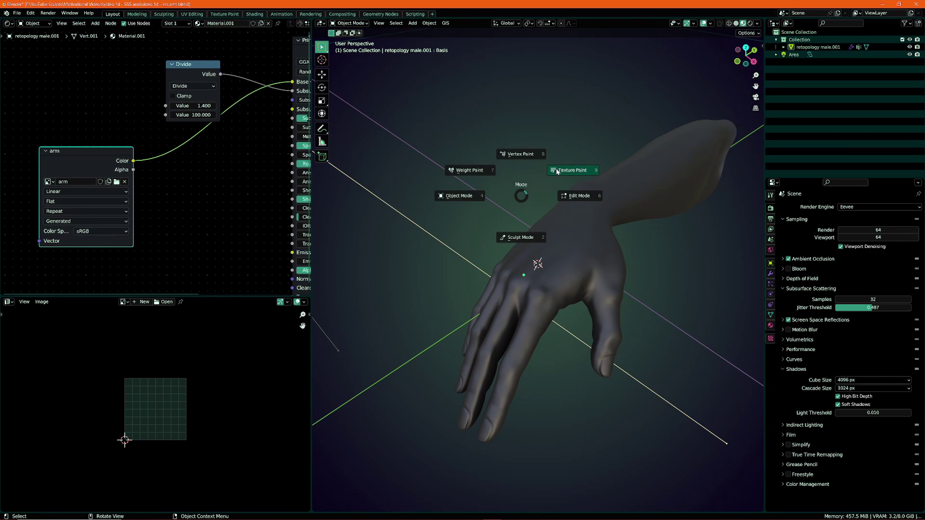
In Texture Paint with a smaller brush, paint a wavy, branching white vein across the back of the hand
{"action": "left_click", "coordinate": [554, 215]}
{"action": "mouse_move", "coordinate": [470, 161]}
{"action": "middle_mouse_down"}
{"action": "mouse_move", "coordinate": [487, 135]}
{"action": "mouse_move", "coordinate": [516, 289]}
{"action": "mouse_move", "coordinate": [524, 284]}
{"action": "mouse_move", "coordinate": [502, 301]}
{"action": "mouse_move", "coordinate": [545, 270]}
{"action": "mouse_move", "coordinate": [497, 303]}
{"action": "mouse_move", "coordinate": [365, 218]}
{"action": "middle_mouse_up"}
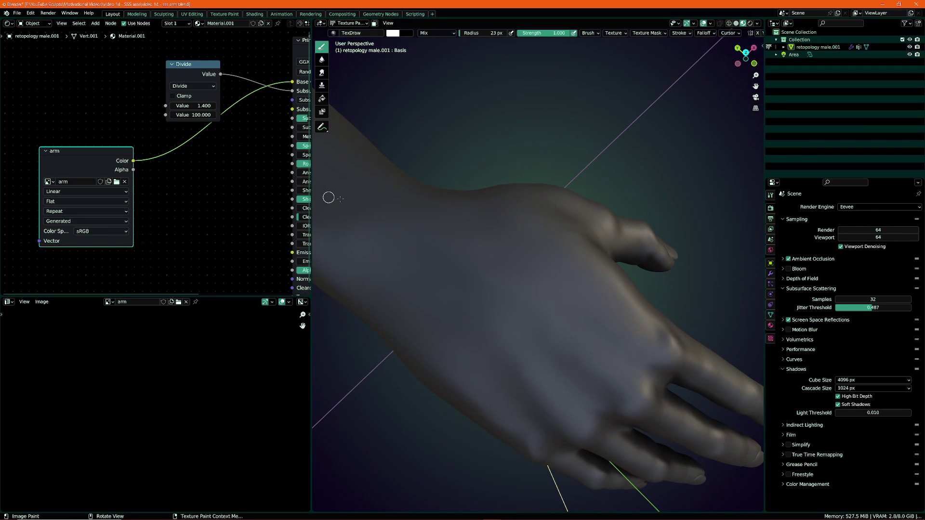
{"action": "mouse_move", "coordinate": [540, 314]}
{"action": "middle_mouse_down"}
{"action": "mouse_move", "coordinate": [501, 294]}
{"action": "mouse_move", "coordinate": [621, 388]}
{"action": "middle_mouse_up"}
{"action": "key", "text": "f"}
{"action": "left_click", "coordinate": [411, 207]}
{"action": "middle_click_drag", "start_coordinate": [412, 208], "coordinate": [398, 221]}
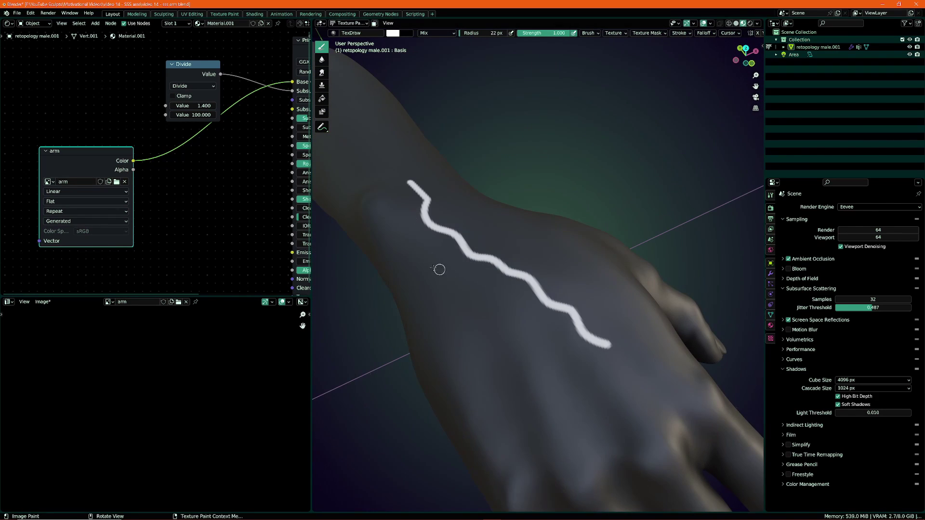
{"action": "left_click_drag", "start_coordinate": [463, 254], "coordinate": [501, 456]}
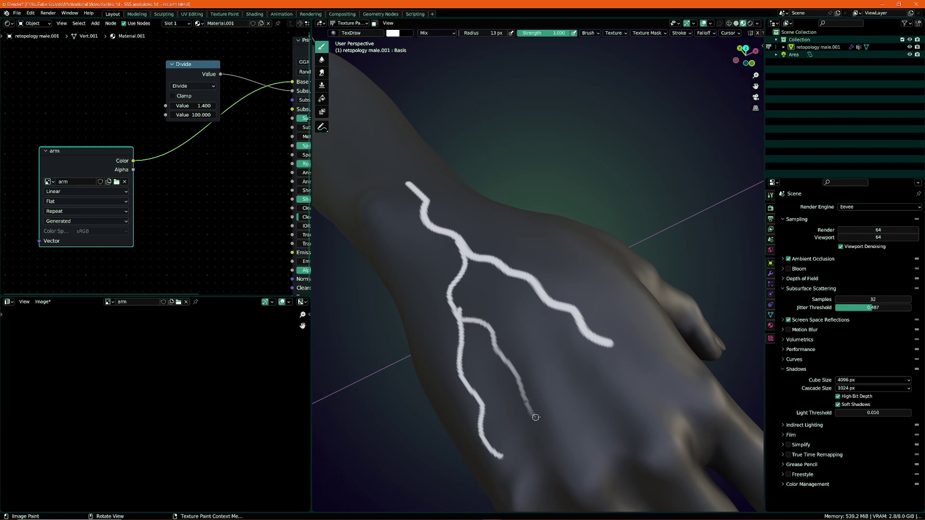
Paint thin white vein strokes up along the forearm, adjusting brush size and redoing one stroke
{"action": "mouse_move", "coordinate": [572, 319]}
{"action": "middle_mouse_down"}
{"action": "mouse_move", "coordinate": [525, 289]}
{"action": "mouse_move", "coordinate": [454, 274]}
{"action": "mouse_move", "coordinate": [490, 355]}
{"action": "middle_mouse_up"}
{"action": "mouse_move", "coordinate": [452, 421]}
{"action": "middle_mouse_down"}
{"action": "mouse_move", "coordinate": [488, 304]}
{"action": "mouse_move", "coordinate": [506, 469]}
{"action": "middle_mouse_up"}
{"action": "left_click_drag", "start_coordinate": [507, 469], "coordinate": [522, 296]}
{"action": "middle_click_drag", "start_coordinate": [522, 297], "coordinate": [466, 370]}
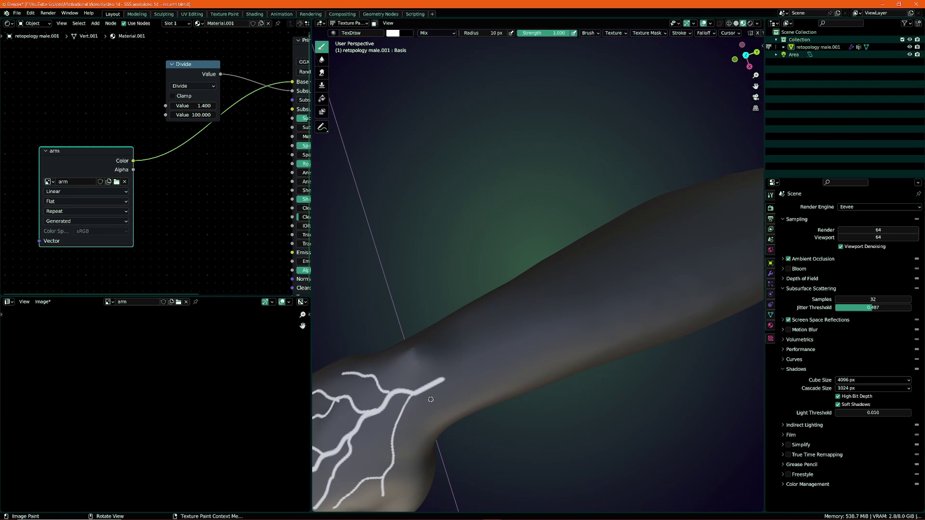
{"action": "mouse_move", "coordinate": [749, 204]}
{"action": "middle_mouse_down"}
{"action": "mouse_move", "coordinate": [657, 367]}
{"action": "mouse_move", "coordinate": [591, 294]}
{"action": "mouse_move", "coordinate": [634, 368]}
{"action": "mouse_move", "coordinate": [499, 266]}
{"action": "mouse_move", "coordinate": [453, 276]}
{"action": "mouse_move", "coordinate": [368, 270]}
{"action": "mouse_move", "coordinate": [355, 254]}
{"action": "mouse_move", "coordinate": [625, 316]}
{"action": "mouse_move", "coordinate": [647, 285]}
{"action": "mouse_move", "coordinate": [516, 253]}
{"action": "mouse_move", "coordinate": [462, 280]}
{"action": "mouse_move", "coordinate": [372, 252]}
{"action": "mouse_move", "coordinate": [540, 337]}
{"action": "mouse_move", "coordinate": [434, 295]}
{"action": "middle_mouse_up"}
{"action": "key", "text": "bracketleft"}
{"action": "key", "text": "bracketleft"}
{"action": "key", "text": "bracketleft"}
{"action": "key", "text": "bracketleft"}
{"action": "key", "text": "bracketleft"}
{"action": "key", "text": "bracketright"}
{"action": "key", "text": "bracketright"}
{"action": "key", "text": "bracketright"}
{"action": "key", "text": "bracketright"}
{"action": "key", "text": "bracketright"}
{"action": "key", "text": "bracketright"}
{"action": "key", "text": "bracketright"}
{"action": "key", "text": "bracketright"}
{"action": "key", "text": "bracketright"}
{"action": "key", "text": "bracketright"}
{"action": "key", "text": "bracketright"}
{"action": "key", "text": "bracketright"}
{"action": "key", "text": "bracketright"}
{"action": "key", "text": "bracketright"}
{"action": "key", "text": "bracketright"}
{"action": "left_click_drag", "start_coordinate": [433, 295], "coordinate": [532, 322]}
{"action": "key", "text": "ctrl+z"}
{"action": "key", "text": "bracketleft"}
{"action": "key", "text": "bracketleft"}
{"action": "key", "text": "bracketleft"}
{"action": "key", "text": "bracketleft"}
{"action": "key", "text": "bracketleft"}
{"action": "key", "text": "bracketleft"}
{"action": "middle_click_drag", "start_coordinate": [532, 322], "coordinate": [392, 281]}
{"action": "key", "text": "bracketright"}
{"action": "key", "text": "bracketright"}
{"action": "key", "text": "bracketright"}
{"action": "scroll", "coordinate": [509, 301], "scroll_direction": "down", "scroll_amount": 3}
{"action": "left_click_drag", "start_coordinate": [647, 345], "coordinate": [729, 345]}
{"action": "mouse_move", "coordinate": [729, 345]}
{"action": "middle_mouse_down"}
{"action": "mouse_move", "coordinate": [568, 340]}
{"action": "mouse_move", "coordinate": [676, 319]}
{"action": "mouse_move", "coordinate": [657, 269]}
{"action": "mouse_move", "coordinate": [602, 260]}
{"action": "middle_mouse_up"}
{"action": "scroll", "coordinate": [676, 319], "scroll_direction": "down", "scroll_amount": 3}
{"action": "scroll", "coordinate": [602, 260], "scroll_direction": "up", "scroll_amount": 2}
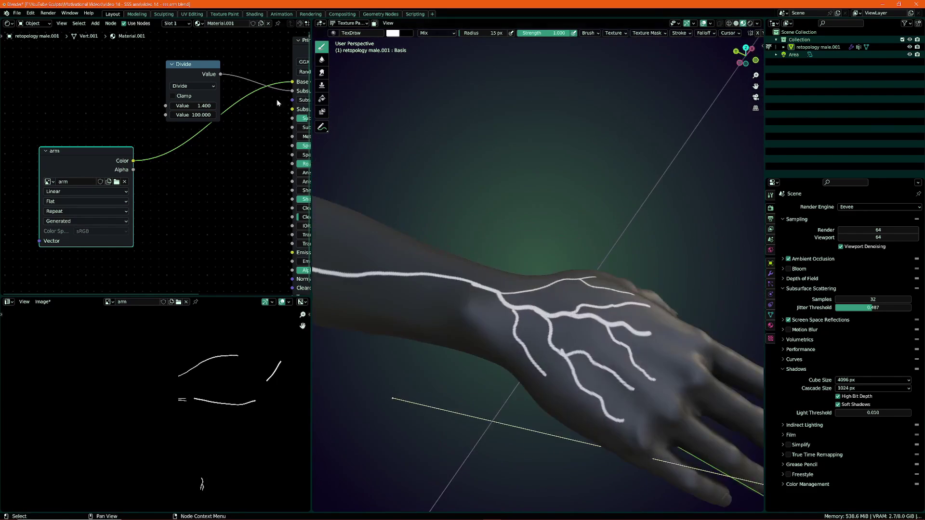
Soften the painted vein strokes with the Soften tool, then return to Object Mode
{"action": "left_click", "coordinate": [322, 60]}
{"action": "middle_click_drag", "start_coordinate": [425, 231], "coordinate": [516, 277]}
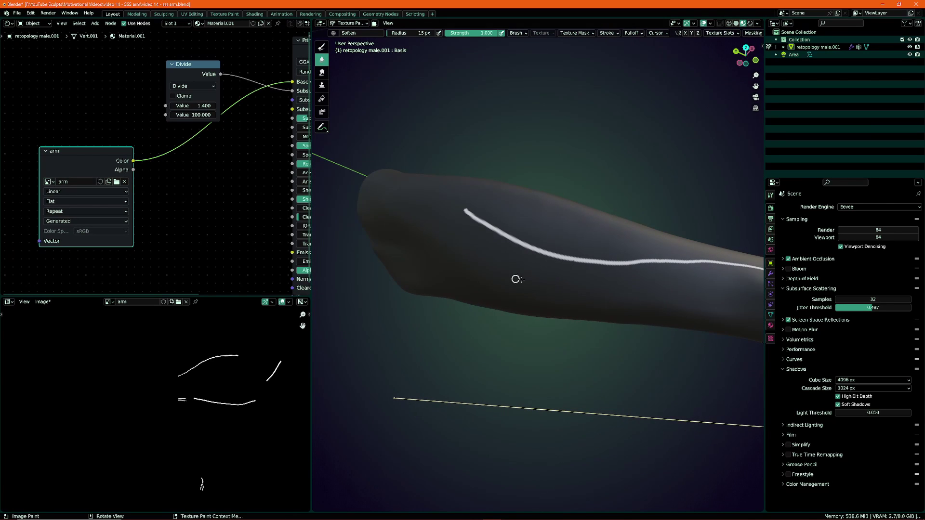
{"action": "scroll", "coordinate": [471, 268], "scroll_direction": "up", "scroll_amount": 2}
{"action": "key", "text": "f"}
{"action": "left_click", "coordinate": [433, 268]}
{"action": "mouse_move", "coordinate": [433, 268]}
{"action": "middle_mouse_down"}
{"action": "mouse_move", "coordinate": [529, 241]}
{"action": "mouse_move", "coordinate": [639, 299]}
{"action": "mouse_move", "coordinate": [588, 320]}
{"action": "mouse_move", "coordinate": [532, 233]}
{"action": "mouse_move", "coordinate": [563, 268]}
{"action": "mouse_move", "coordinate": [588, 238]}
{"action": "mouse_move", "coordinate": [512, 262]}
{"action": "middle_mouse_up"}
{"action": "scroll", "coordinate": [538, 231], "scroll_direction": "up", "scroll_amount": 2}
{"action": "scroll", "coordinate": [639, 299], "scroll_direction": "up", "scroll_amount": 5}
{"action": "scroll", "coordinate": [639, 299], "scroll_direction": "down", "scroll_amount": 4}
{"action": "scroll", "coordinate": [532, 233], "scroll_direction": "up", "scroll_amount": 2}
{"action": "scroll", "coordinate": [509, 201], "scroll_direction": "up", "scroll_amount": 2}
{"action": "mouse_move", "coordinate": [509, 202]}
{"action": "middle_mouse_down"}
{"action": "mouse_move", "coordinate": [615, 337]}
{"action": "mouse_move", "coordinate": [443, 263]}
{"action": "mouse_move", "coordinate": [671, 330]}
{"action": "mouse_move", "coordinate": [371, 237]}
{"action": "middle_mouse_up"}
{"action": "scroll", "coordinate": [656, 330], "scroll_direction": "down", "scroll_amount": 4}
{"action": "scroll", "coordinate": [443, 264], "scroll_direction": "up", "scroll_amount": 4}
{"action": "mouse_move", "coordinate": [533, 271]}
{"action": "middle_mouse_down"}
{"action": "mouse_move", "coordinate": [504, 287]}
{"action": "mouse_move", "coordinate": [525, 336]}
{"action": "mouse_move", "coordinate": [692, 307]}
{"action": "mouse_move", "coordinate": [554, 268]}
{"action": "mouse_move", "coordinate": [544, 288]}
{"action": "middle_mouse_up"}
{"action": "key", "text": "ctrl+Tab"}
Move the arm image node below the others and link its Color to the shader's Normal
{"action": "scroll", "coordinate": [544, 288], "scroll_direction": "up", "scroll_amount": 4}
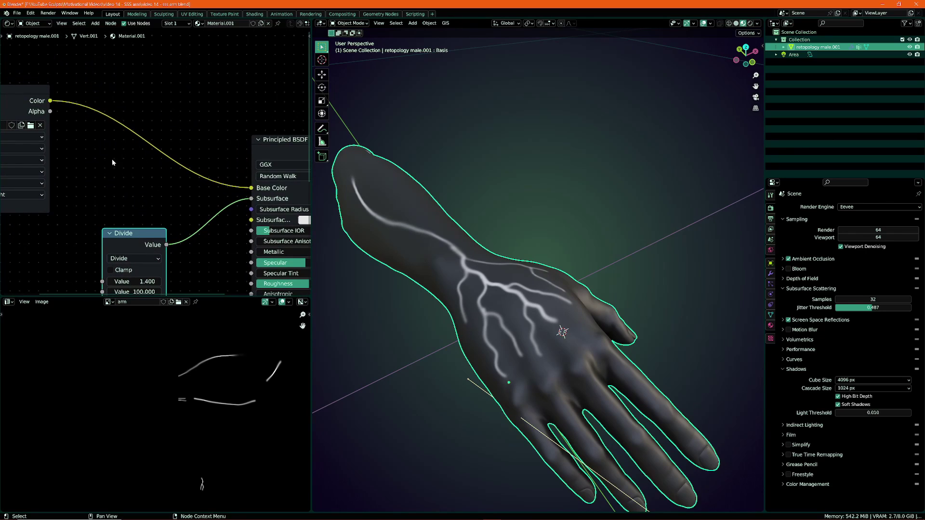
{"action": "scroll", "coordinate": [112, 162], "scroll_direction": "down", "scroll_amount": 3}
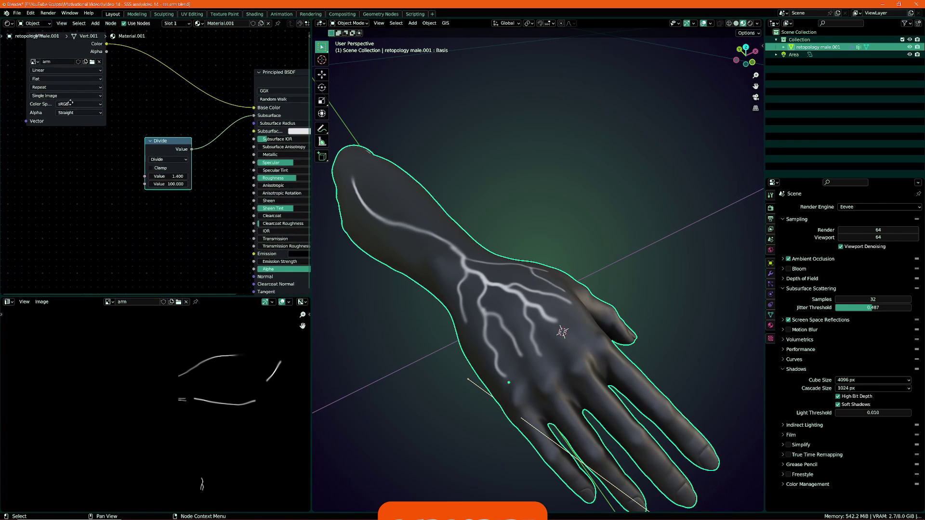
{"action": "key", "text": "g"}
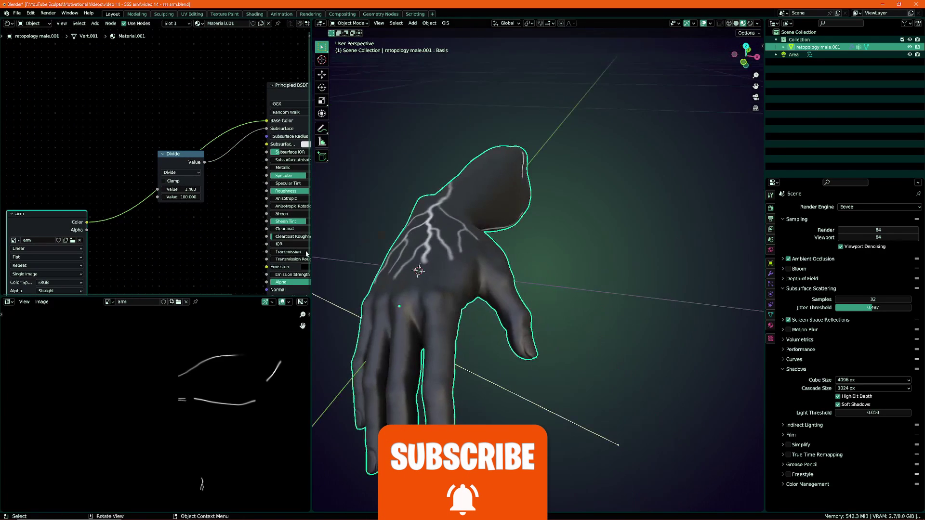
{"action": "scroll", "coordinate": [135, 189], "scroll_direction": "down", "scroll_amount": 2}
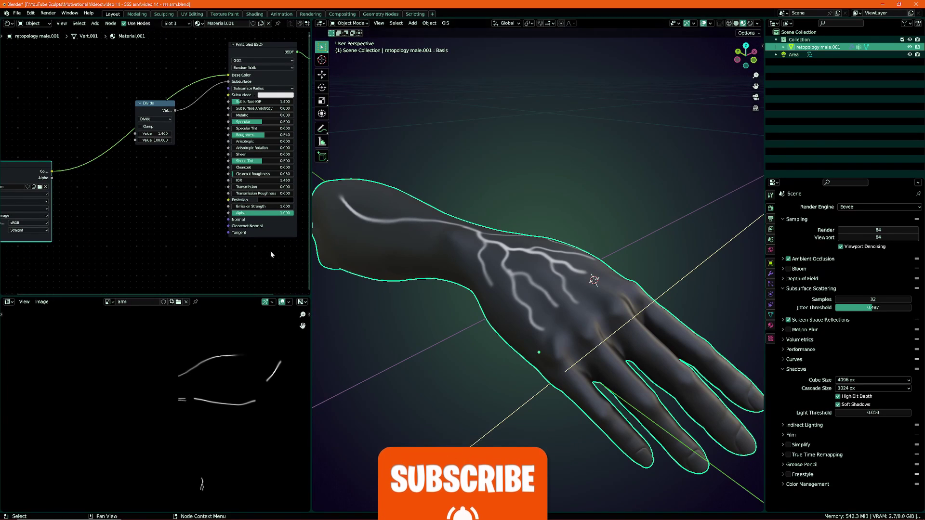
{"action": "scroll", "coordinate": [112, 187], "scroll_direction": "up", "scroll_amount": 1}
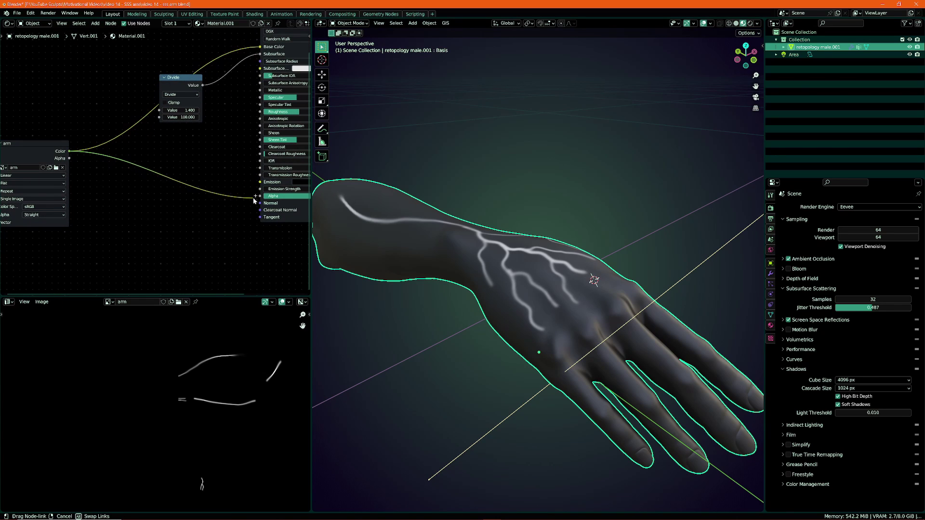
{"action": "left_click_drag", "start_coordinate": [263, 205], "coordinate": [260, 202]}
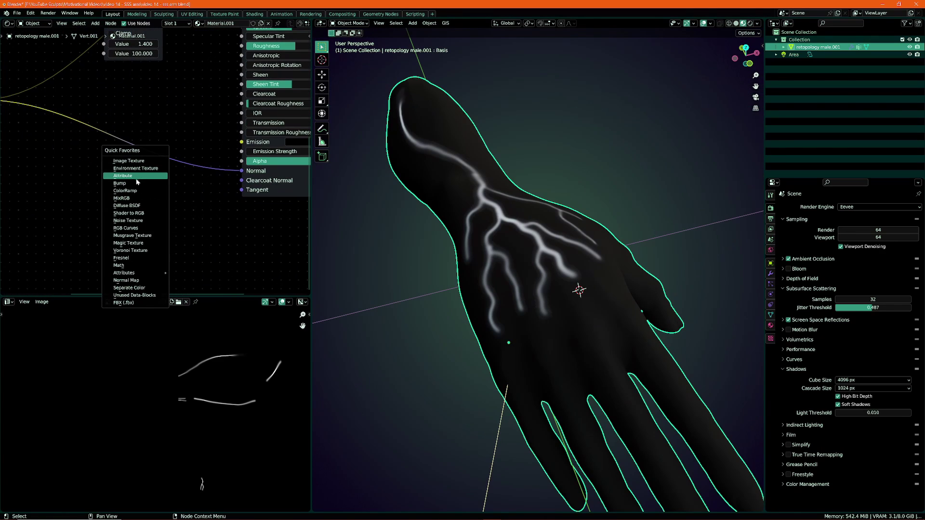
Insert a Bump node on the normal link and feed the vein image into its Height
{"action": "left_click", "coordinate": [131, 184]}
{"action": "left_click", "coordinate": [186, 183]}
{"action": "scroll", "coordinate": [186, 183], "scroll_direction": "up", "scroll_amount": 2}
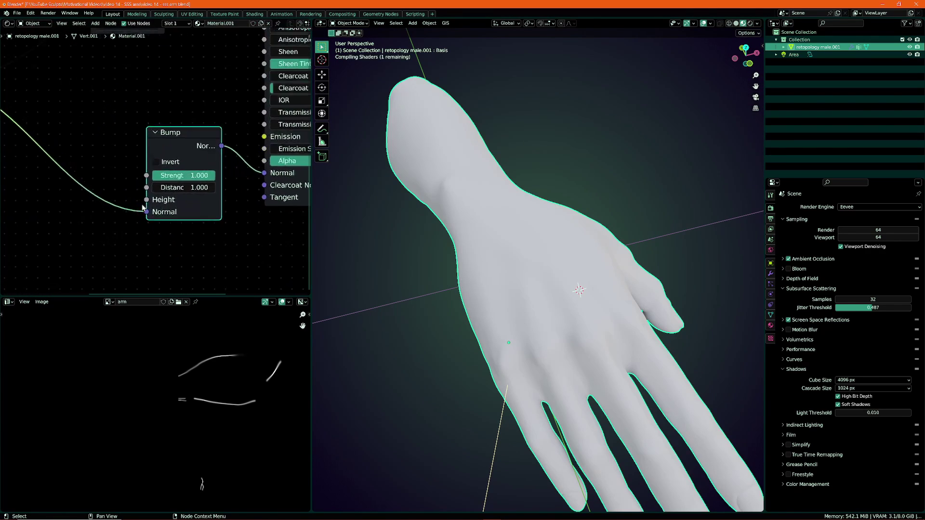
{"action": "left_click_drag", "start_coordinate": [144, 202], "coordinate": [146, 200]}
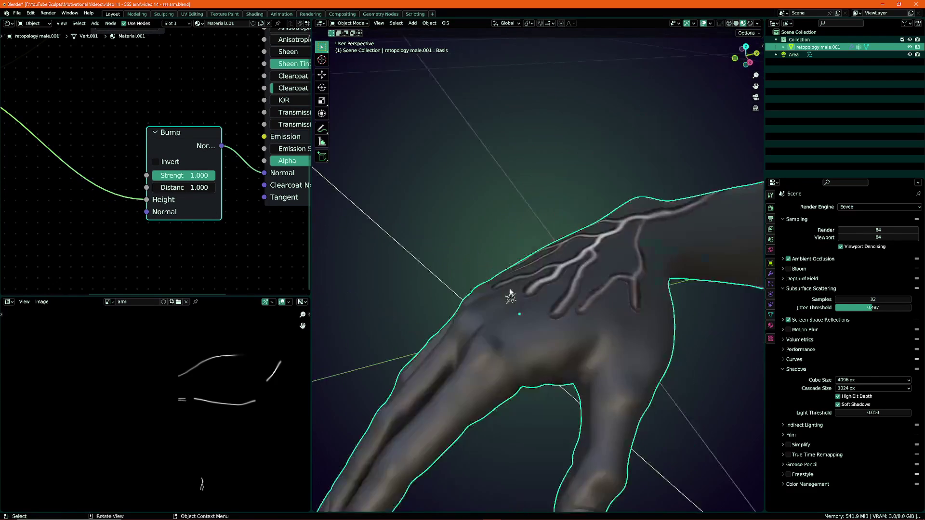
Set the Bump Distance to 0.010 and lower its Strength to about 0.698
{"action": "double_click", "coordinate": [183, 187]}
{"action": "type", "text": "1.001"}
{"action": "key", "text": "Return"}
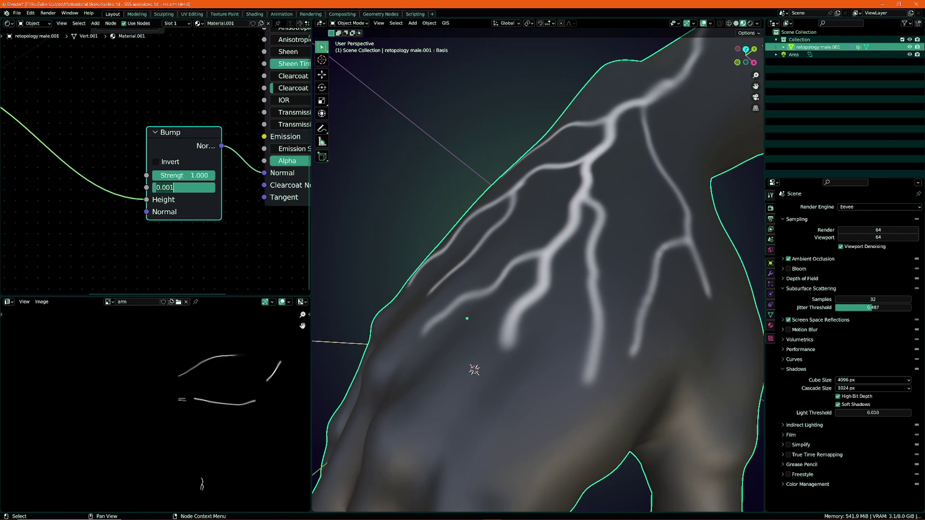
{"action": "key", "text": "BackSpace"}
{"action": "key", "text": "BackSpace"}
{"action": "type", "text": "1"}
{"action": "key", "text": "Return"}
{"action": "middle_click_drag", "start_coordinate": [216, 202], "coordinate": [188, 191]}
{"action": "middle_click_drag", "start_coordinate": [423, 237], "coordinate": [500, 245]}
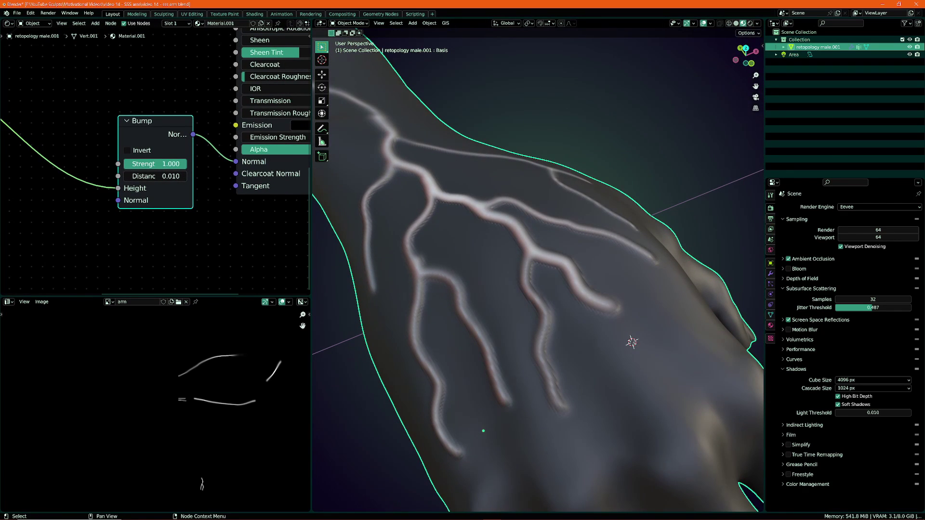
{"action": "left_click_drag", "start_coordinate": [155, 164], "coordinate": [145, 163]}
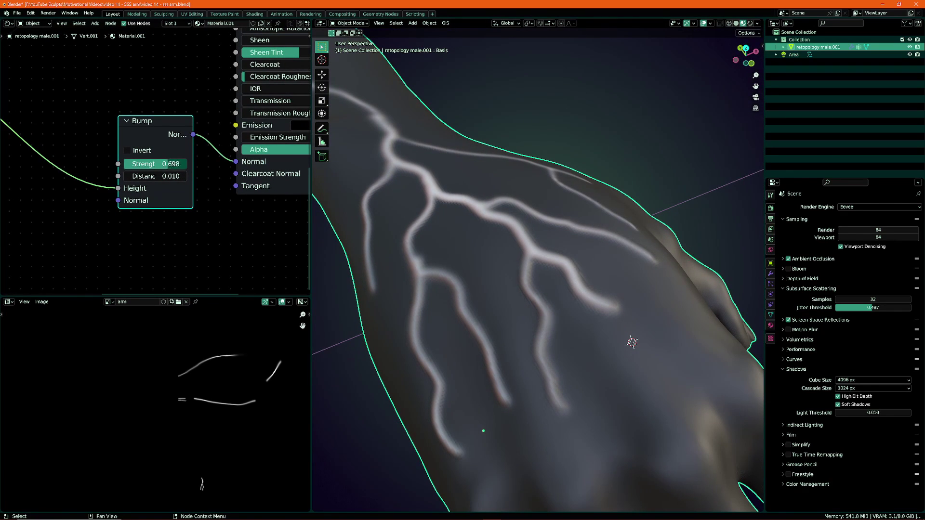
Disconnect the vein image from the shader's Base Color input
{"action": "scroll", "coordinate": [378, 351], "scroll_direction": "down", "scroll_amount": 6}
{"action": "scroll", "coordinate": [201, 152], "scroll_direction": "down", "scroll_amount": 3}
{"action": "scroll", "coordinate": [202, 152], "scroll_direction": "up", "scroll_amount": 5}
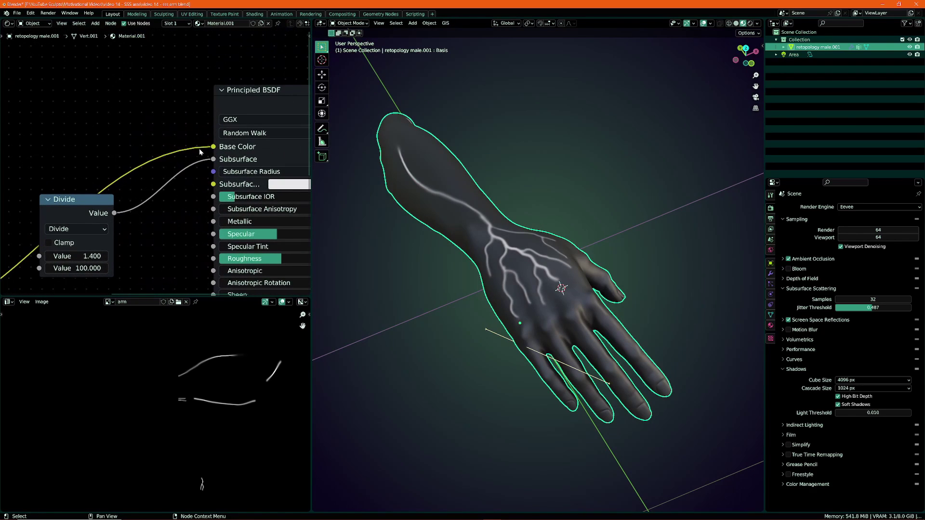
{"action": "left_click_drag", "start_coordinate": [196, 150], "coordinate": [183, 155]}
Lower the Bump node's Strength to 0.240 for subtler raised veins
{"action": "scroll", "coordinate": [183, 154], "scroll_direction": "down", "scroll_amount": 3}
{"action": "middle_click_drag", "start_coordinate": [183, 154], "coordinate": [145, 96]}
{"action": "scroll", "coordinate": [144, 120], "scroll_direction": "up", "scroll_amount": 4}
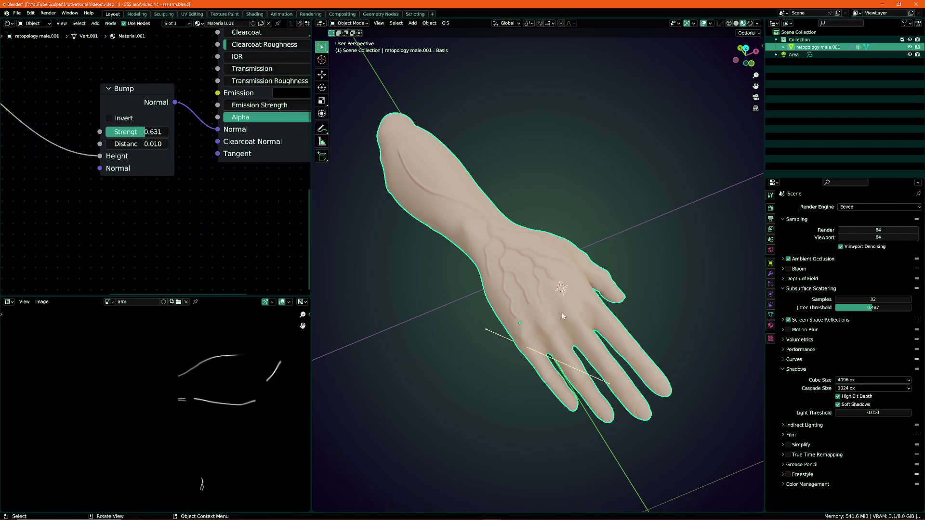
{"action": "scroll", "coordinate": [533, 288], "scroll_direction": "up", "scroll_amount": 5}
{"action": "scroll", "coordinate": [532, 288], "scroll_direction": "down", "scroll_amount": 3}
{"action": "middle_click_drag", "start_coordinate": [532, 288], "coordinate": [541, 276]}
{"action": "scroll", "coordinate": [541, 276], "scroll_direction": "up", "scroll_amount": 4}
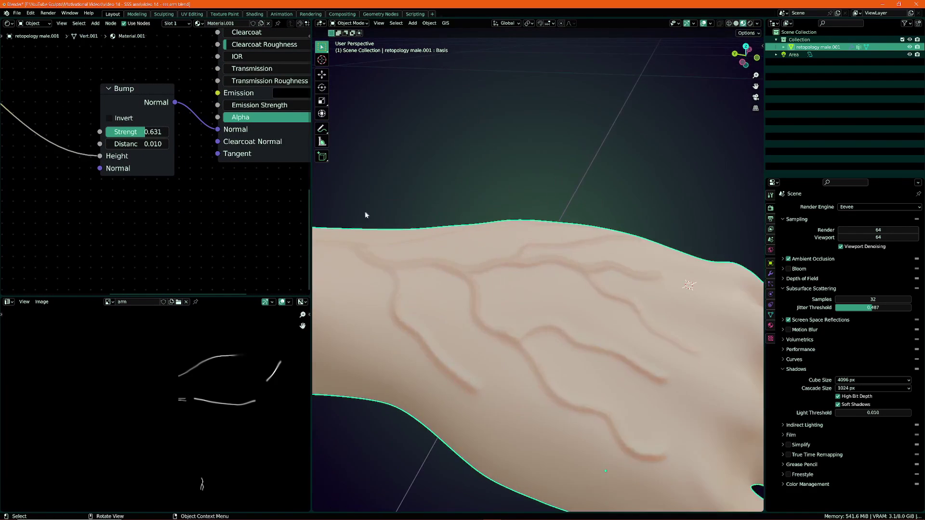
{"action": "scroll", "coordinate": [140, 159], "scroll_direction": "up", "scroll_amount": 1}
{"action": "middle_click_drag", "start_coordinate": [141, 159], "coordinate": [144, 170]}
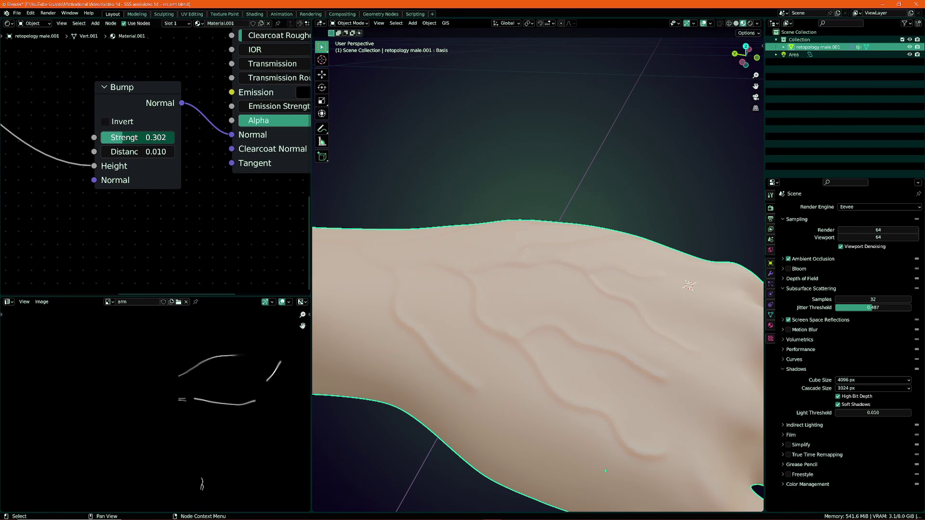
{"action": "left_click_drag", "start_coordinate": [138, 138], "coordinate": [141, 137]}
{"action": "scroll", "coordinate": [396, 251], "scroll_direction": "down", "scroll_amount": 3}
{"action": "mouse_move", "coordinate": [396, 251]}
{"action": "middle_mouse_down"}
{"action": "mouse_move", "coordinate": [553, 279]}
{"action": "mouse_move", "coordinate": [593, 275]}
{"action": "mouse_move", "coordinate": [525, 233]}
{"action": "middle_mouse_up"}
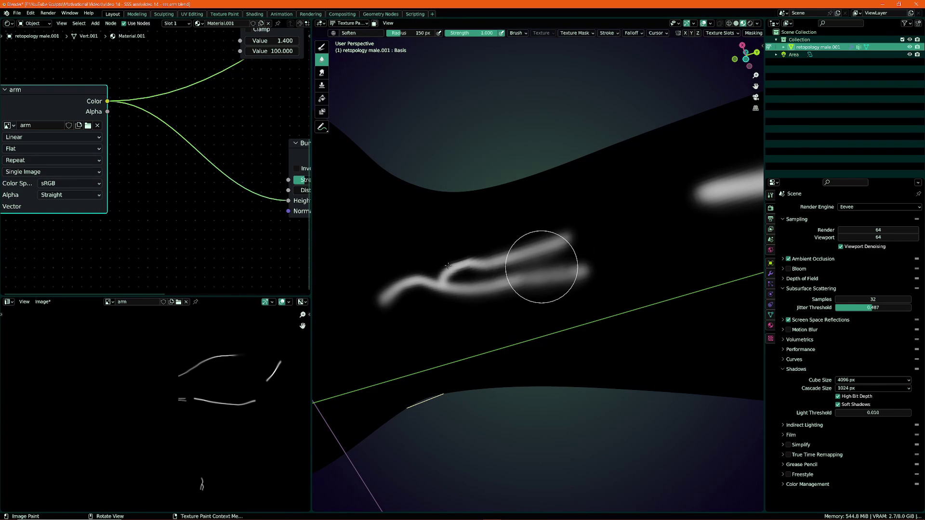
Enlarge the paint brush to 193 px and add more vein strokes spreading toward the fingers
{"action": "middle_click_drag", "start_coordinate": [341, 342], "coordinate": [488, 317]}
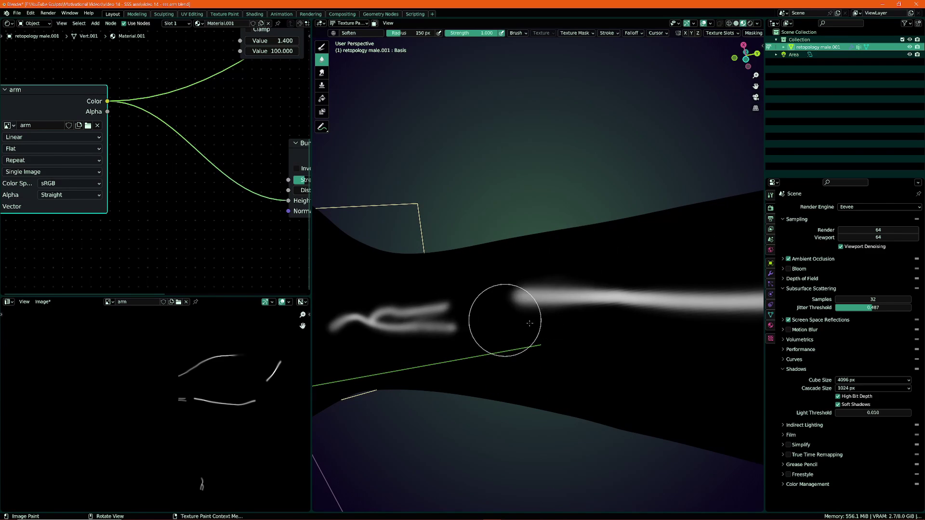
{"action": "mouse_move", "coordinate": [609, 274]}
{"action": "middle_mouse_down"}
{"action": "mouse_move", "coordinate": [511, 227]}
{"action": "mouse_move", "coordinate": [413, 206]}
{"action": "mouse_move", "coordinate": [450, 310]}
{"action": "mouse_move", "coordinate": [453, 362]}
{"action": "mouse_move", "coordinate": [462, 289]}
{"action": "middle_mouse_up"}
{"action": "scroll", "coordinate": [464, 278], "scroll_direction": "up", "scroll_amount": 2}
{"action": "key", "text": "f"}
{"action": "left_click", "coordinate": [448, 267]}
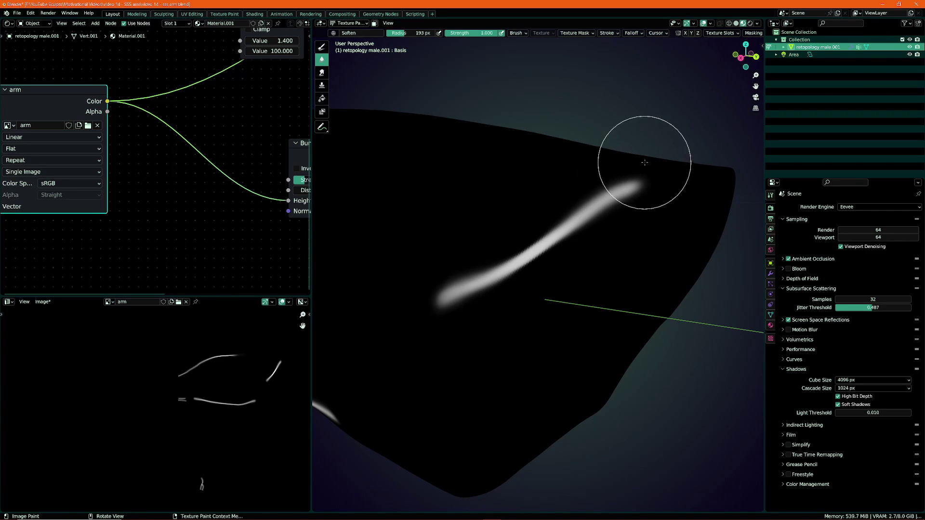
{"action": "mouse_move", "coordinate": [446, 314]}
{"action": "middle_mouse_down"}
{"action": "mouse_move", "coordinate": [547, 268]}
{"action": "mouse_move", "coordinate": [591, 274]}
{"action": "middle_mouse_up"}
{"action": "mouse_move", "coordinate": [527, 263]}
{"action": "middle_mouse_down"}
{"action": "mouse_move", "coordinate": [479, 274]}
{"action": "mouse_move", "coordinate": [496, 320]}
{"action": "mouse_move", "coordinate": [581, 360]}
{"action": "mouse_move", "coordinate": [515, 289]}
{"action": "mouse_move", "coordinate": [524, 261]}
{"action": "middle_mouse_up"}
{"action": "mouse_move", "coordinate": [619, 247]}
{"action": "middle_mouse_down"}
{"action": "mouse_move", "coordinate": [507, 274]}
{"action": "mouse_move", "coordinate": [570, 326]}
{"action": "middle_mouse_up"}
{"action": "scroll", "coordinate": [496, 295], "scroll_direction": "down", "scroll_amount": 5}
{"action": "scroll", "coordinate": [523, 336], "scroll_direction": "up", "scroll_amount": 8}
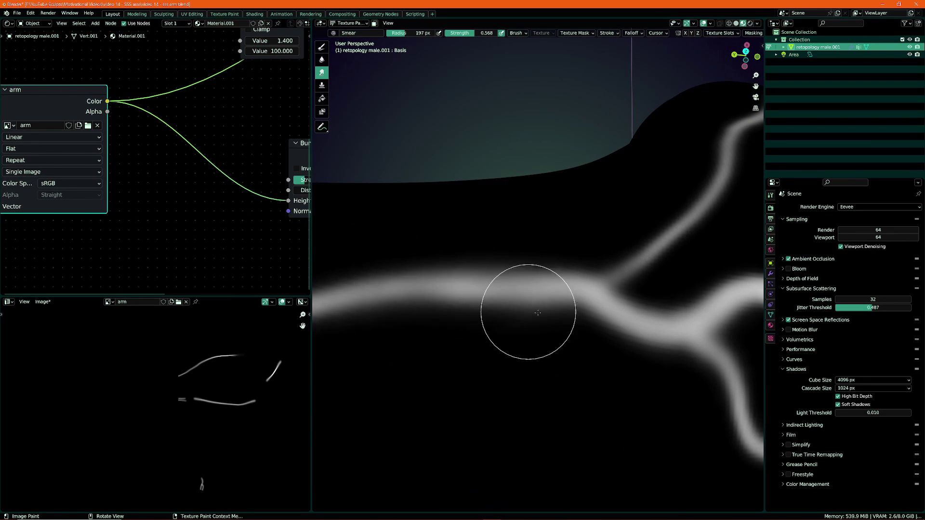
{"action": "scroll", "coordinate": [549, 301], "scroll_direction": "down", "scroll_amount": 5}
{"action": "scroll", "coordinate": [404, 270], "scroll_direction": "up", "scroll_amount": 4}
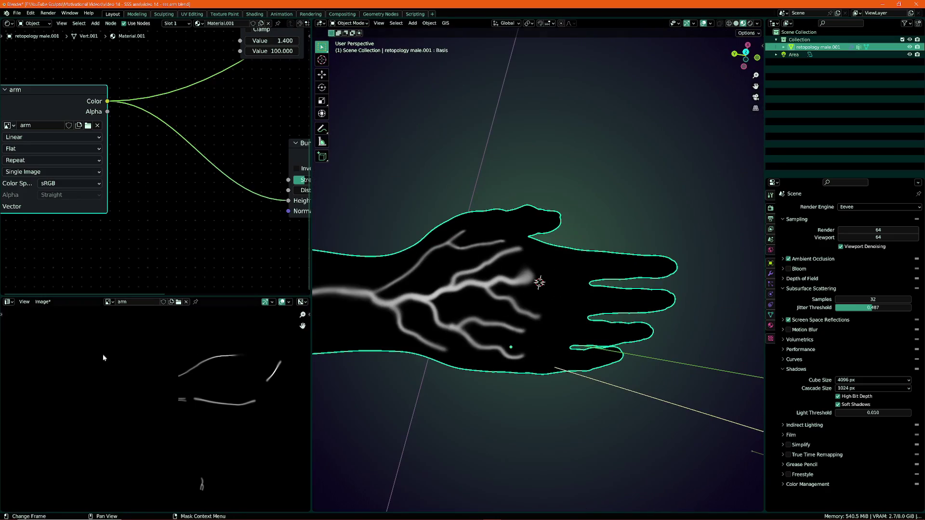
Raise Bump Strength to 0.445, settle it at 0.232, and move the arm image node up-right
{"action": "scroll", "coordinate": [220, 118], "scroll_direction": "down", "scroll_amount": 3}
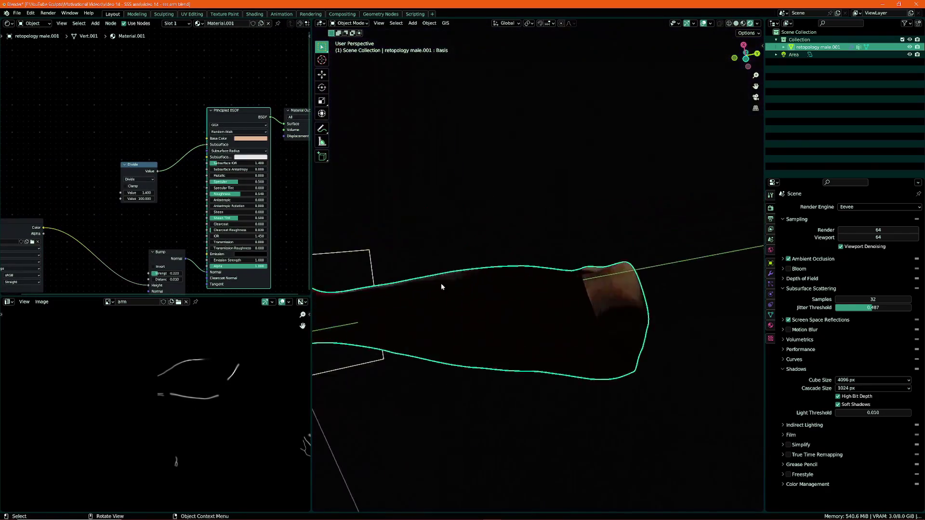
{"action": "scroll", "coordinate": [441, 283], "scroll_direction": "down", "scroll_amount": 5}
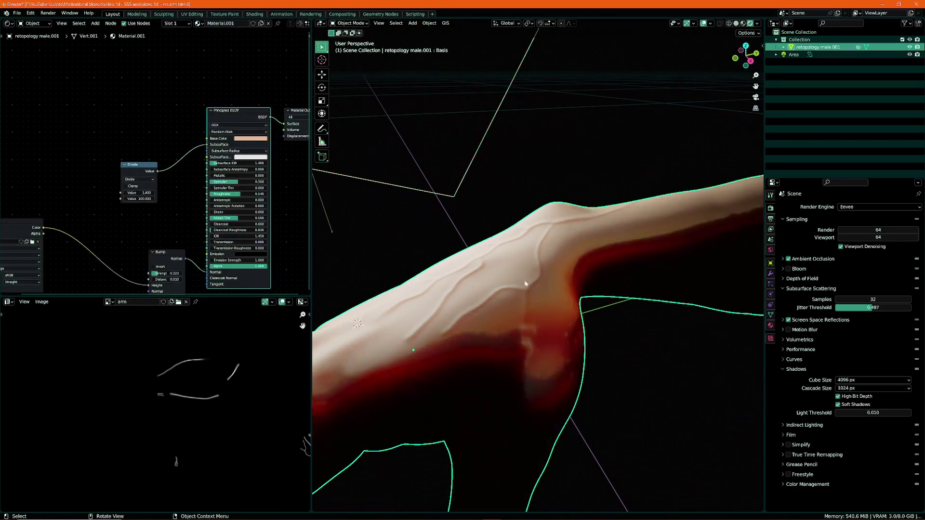
{"action": "scroll", "coordinate": [166, 270], "scroll_direction": "up", "scroll_amount": 5}
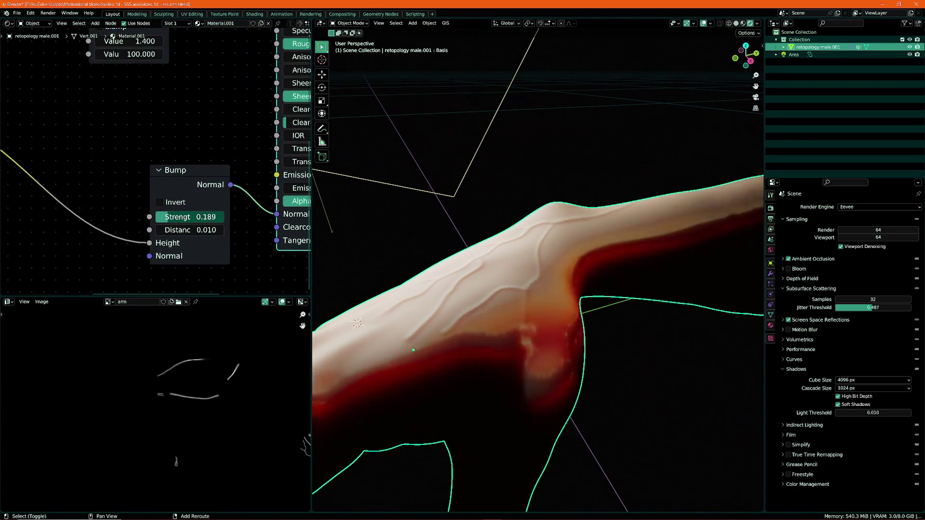
{"action": "left_click_drag", "start_coordinate": [167, 273], "coordinate": [180, 273]}
{"action": "left_click_drag", "start_coordinate": [189, 217], "coordinate": [175, 216]}
{"action": "scroll", "coordinate": [154, 159], "scroll_direction": "down", "scroll_amount": 5}
{"action": "scroll", "coordinate": [182, 153], "scroll_direction": "up", "scroll_amount": 3}
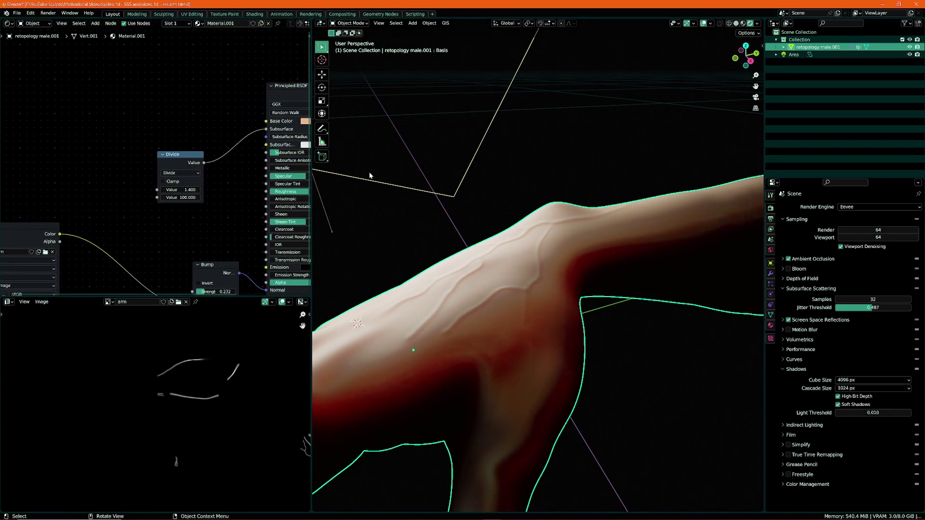
{"action": "left_click_drag", "start_coordinate": [26, 230], "coordinate": [45, 227]}
{"action": "middle_click_drag", "start_coordinate": [472, 270], "coordinate": [412, 236]}
Set the Divide node's first value to 2
{"action": "middle_click_drag", "start_coordinate": [431, 313], "coordinate": [675, 299]}
{"action": "middle_click_drag", "start_coordinate": [173, 171], "coordinate": [113, 169]}
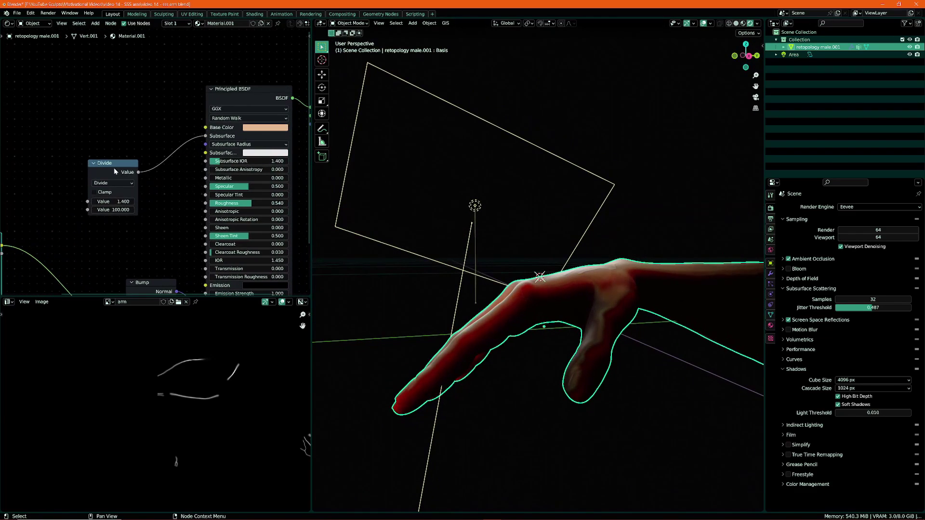
{"action": "left_click", "coordinate": [103, 188]}
{"action": "type", "text": "2"}
{"action": "key", "text": "Return"}
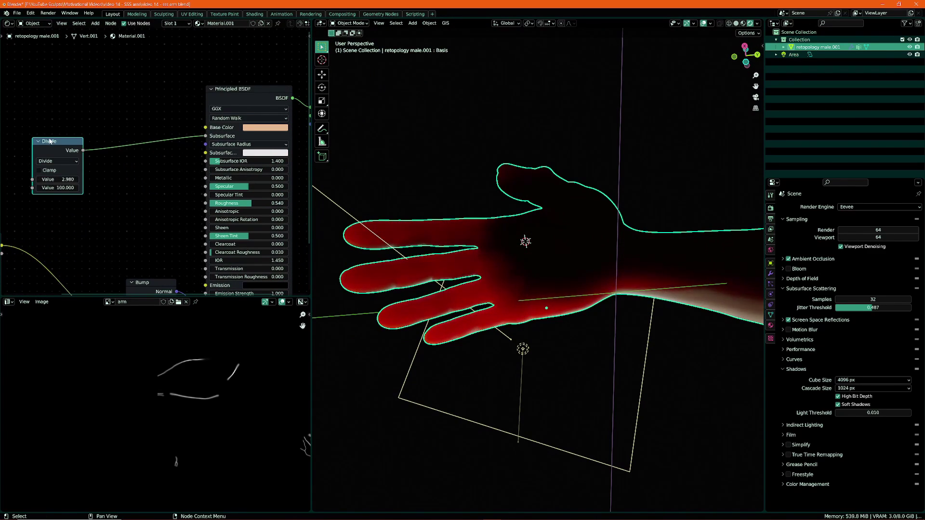
Insert a MixRGB node from Quick Favorites onto the Divide–Subsurface link
{"action": "left_click_drag", "start_coordinate": [50, 141], "coordinate": [10, 130]}
{"action": "middle_click_drag", "start_coordinate": [10, 131], "coordinate": [75, 136]}
{"action": "key", "text": "q"}
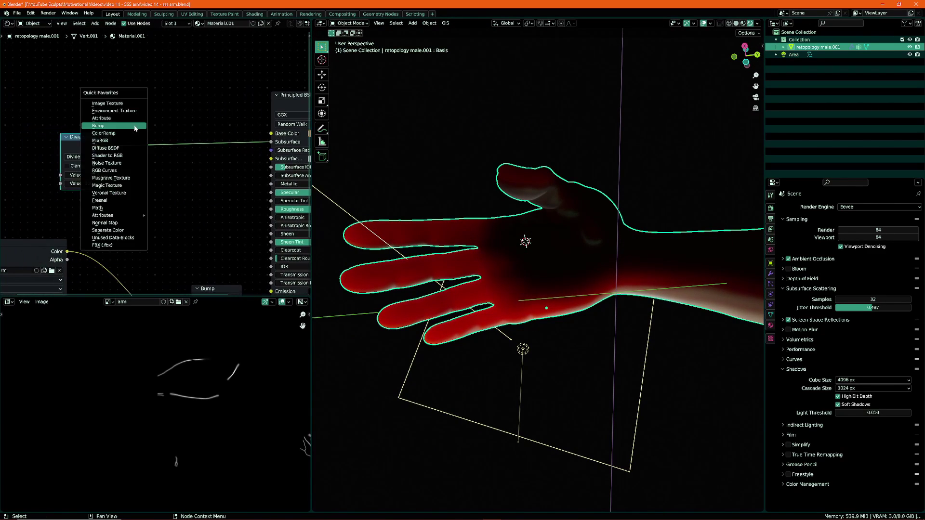
{"action": "left_click", "coordinate": [107, 141]}
{"action": "left_click", "coordinate": [212, 159]}
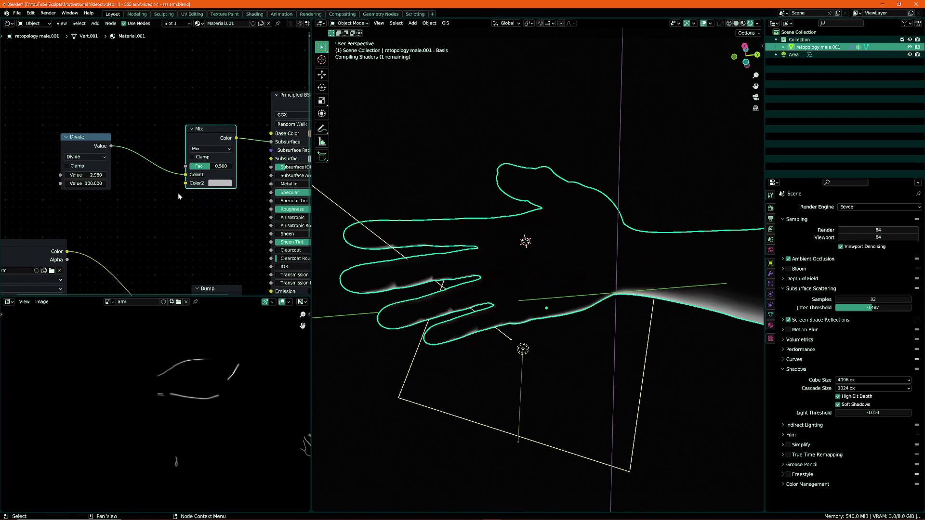
Wire the vein image into the Mix node's Fac and preview the Mix output on the hand
{"action": "middle_click_drag", "start_coordinate": [80, 267], "coordinate": [119, 180]}
{"action": "middle_click_drag", "start_coordinate": [43, 182], "coordinate": [45, 143]}
{"action": "scroll", "coordinate": [181, 153], "scroll_direction": "up", "scroll_amount": 1}
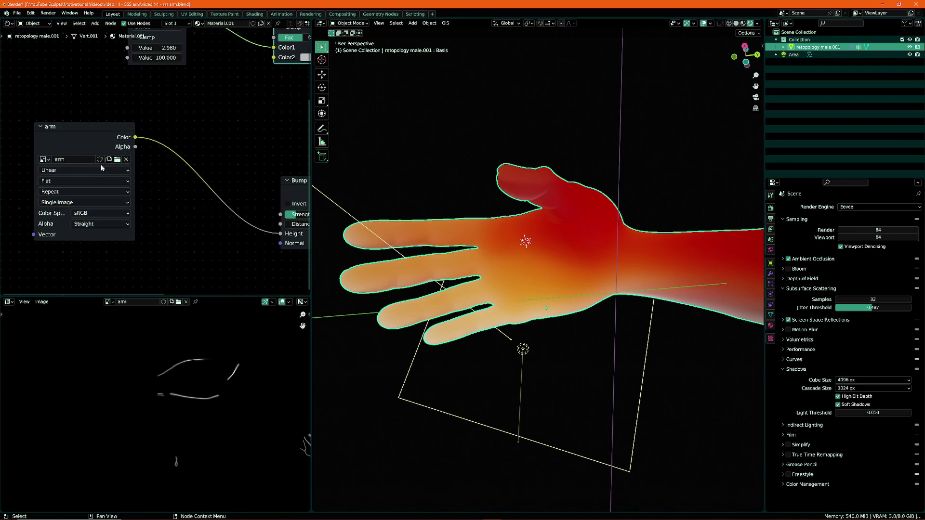
{"action": "scroll", "coordinate": [144, 193], "scroll_direction": "down", "scroll_amount": 1}
{"action": "middle_click_drag", "start_coordinate": [161, 202], "coordinate": [88, 259]}
{"action": "left_click_drag", "start_coordinate": [214, 169], "coordinate": [213, 168]}
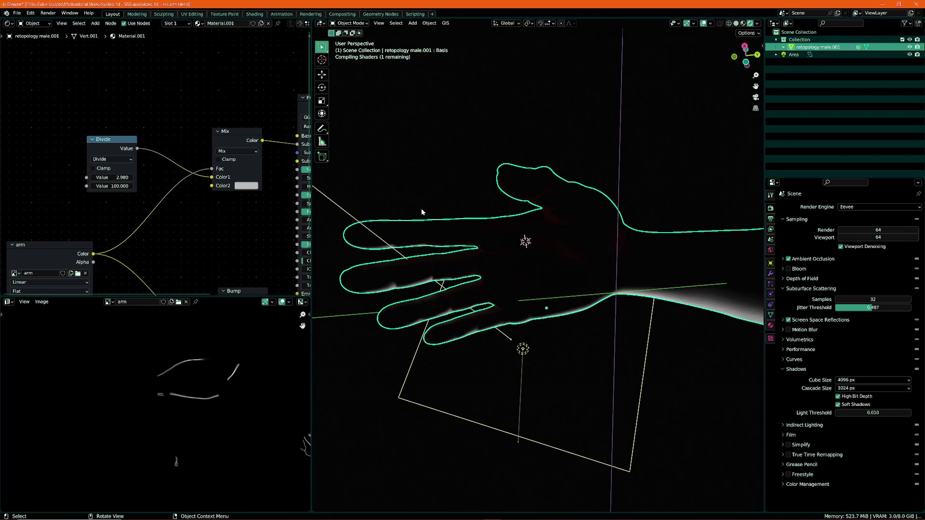
{"action": "middle_click_drag", "start_coordinate": [419, 212], "coordinate": [469, 404]}
{"action": "left_click", "coordinate": [238, 140], "text": "ctrl+shift"}
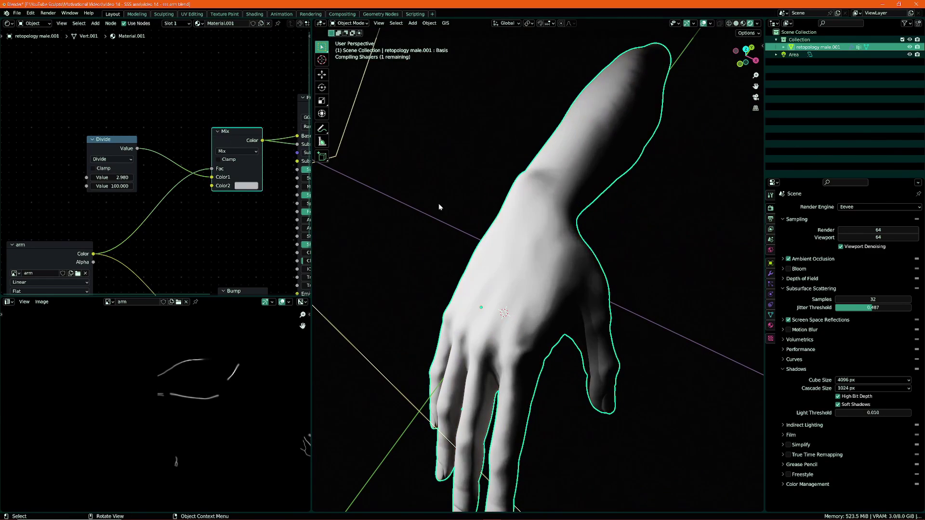
Set the Mix node's second colour to black
{"action": "middle_click_drag", "start_coordinate": [440, 204], "coordinate": [501, 218]}
{"action": "scroll", "coordinate": [231, 131], "scroll_direction": "right", "scroll_amount": 5, "text": "ctrl"}
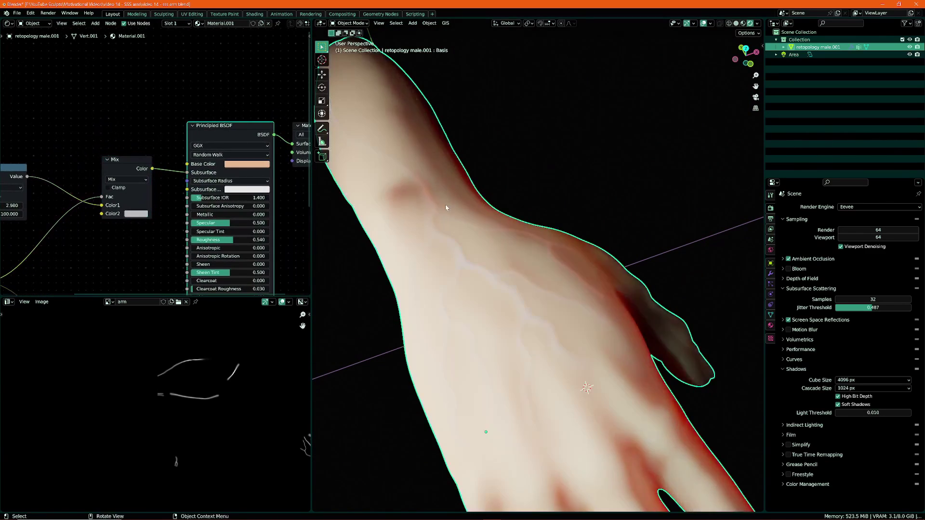
{"action": "middle_click_drag", "start_coordinate": [445, 207], "coordinate": [457, 204]}
{"action": "scroll", "coordinate": [457, 204], "scroll_direction": "up", "scroll_amount": 5}
{"action": "scroll", "coordinate": [136, 213], "scroll_direction": "up", "scroll_amount": 2}
{"action": "left_click", "coordinate": [136, 214]}
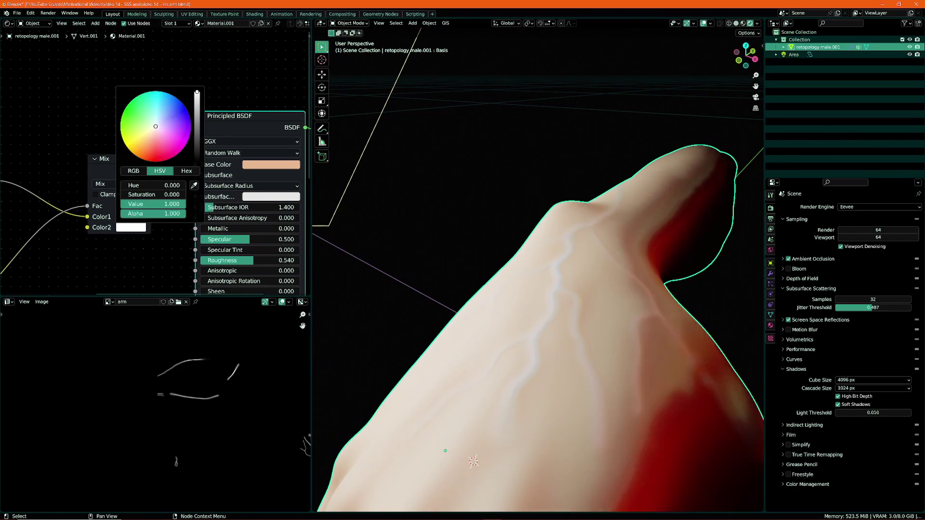
{"action": "middle_click_drag", "start_coordinate": [434, 241], "coordinate": [337, 217]}
{"action": "left_click", "coordinate": [131, 227]}
Rotate the area light from the front view to backlight the arm
{"action": "left_click_drag", "start_coordinate": [158, 203], "coordinate": [121, 203]}
{"action": "middle_click_drag", "start_coordinate": [366, 202], "coordinate": [433, 233]}
{"action": "left_click", "coordinate": [433, 233]}
{"action": "key", "text": "KP_1"}
{"action": "key", "text": "r"}
{"action": "left_click", "coordinate": [443, 124]}
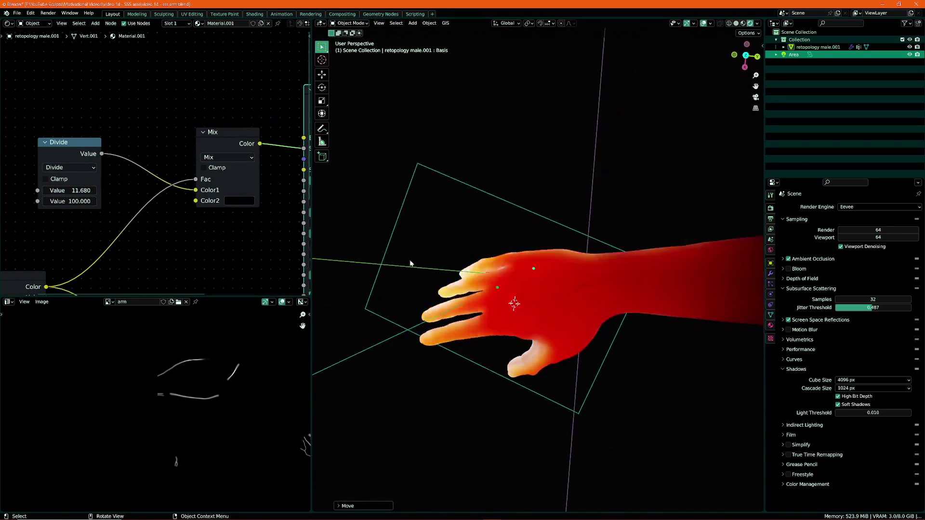
Raise the Divide node's first value to 37.480
{"action": "middle_click_drag", "start_coordinate": [420, 264], "coordinate": [313, 240]}
{"action": "left_click_drag", "start_coordinate": [72, 190], "coordinate": [88, 191]}
{"action": "middle_click_drag", "start_coordinate": [457, 279], "coordinate": [488, 354]}
Set the Divide node's value to 2 and view the hand from above and the palm
{"action": "scroll", "coordinate": [145, 207], "scroll_direction": "down", "scroll_amount": 3}
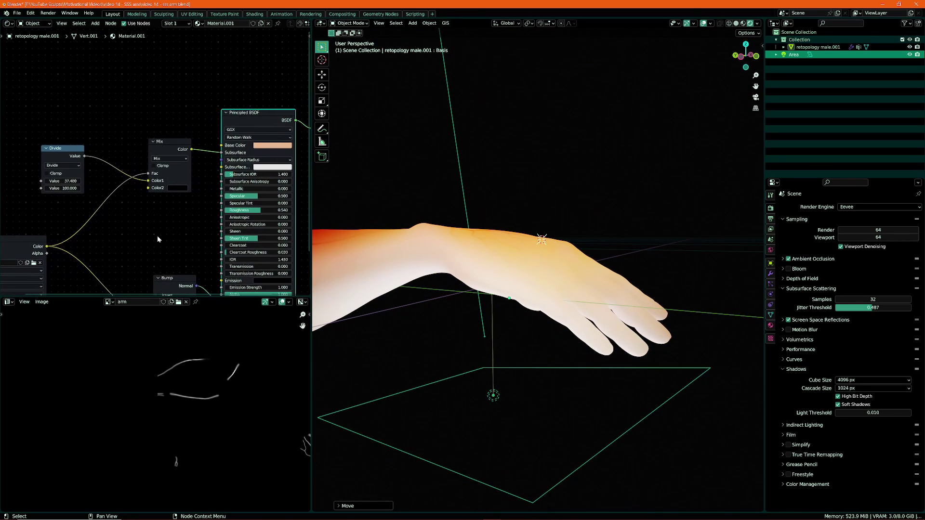
{"action": "middle_click_drag", "start_coordinate": [521, 219], "coordinate": [521, 311]}
{"action": "scroll", "coordinate": [238, 211], "scroll_direction": "up", "scroll_amount": 2}
{"action": "middle_click_drag", "start_coordinate": [514, 207], "coordinate": [514, 217]}
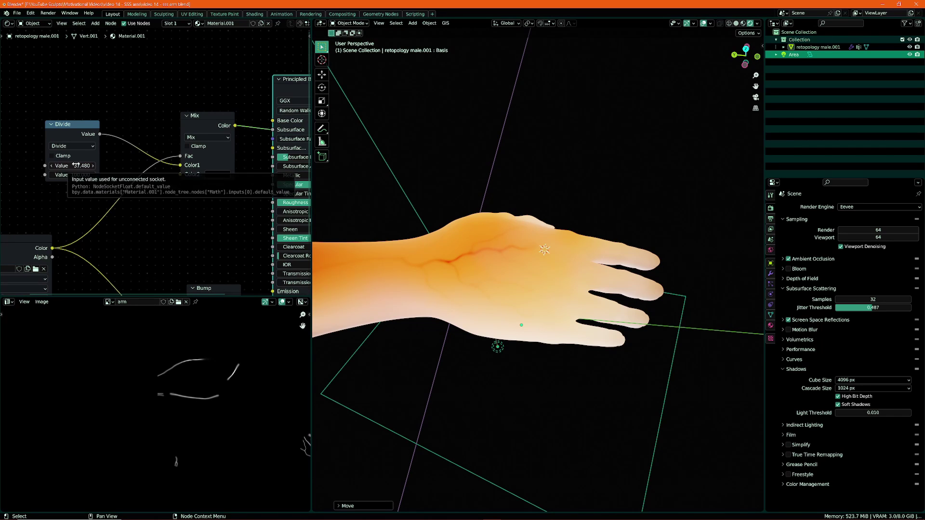
{"action": "type", "text": "2"}
{"action": "key", "text": "Return"}
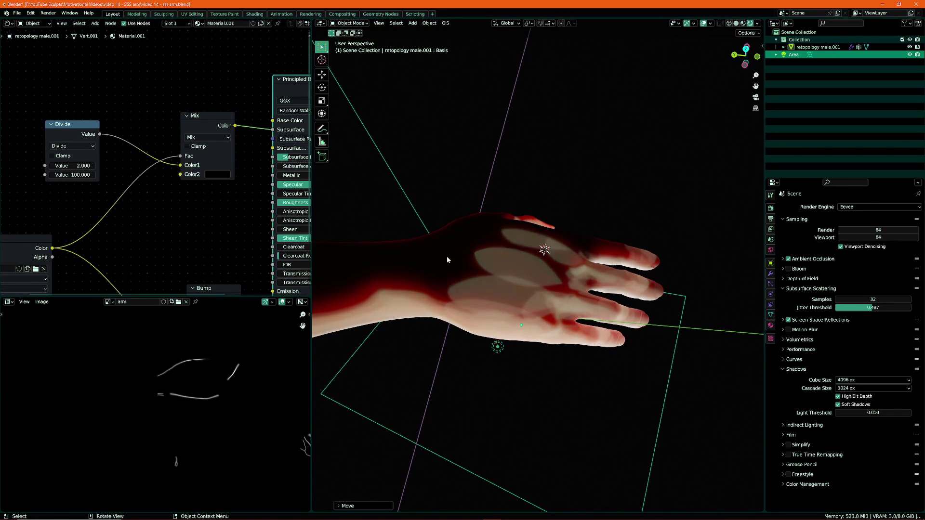
{"action": "middle_click_drag", "start_coordinate": [598, 251], "coordinate": [345, 234]}
Bring the Divide value down to 1.500 and orbit around the reddened hand
{"action": "left_click_drag", "start_coordinate": [72, 165], "coordinate": [92, 165]}
{"action": "scroll", "coordinate": [492, 295], "scroll_direction": "down", "scroll_amount": 3}
{"action": "scroll", "coordinate": [586, 312], "scroll_direction": "up", "scroll_amount": 3}
{"action": "middle_click_drag", "start_coordinate": [586, 312], "coordinate": [626, 316]}
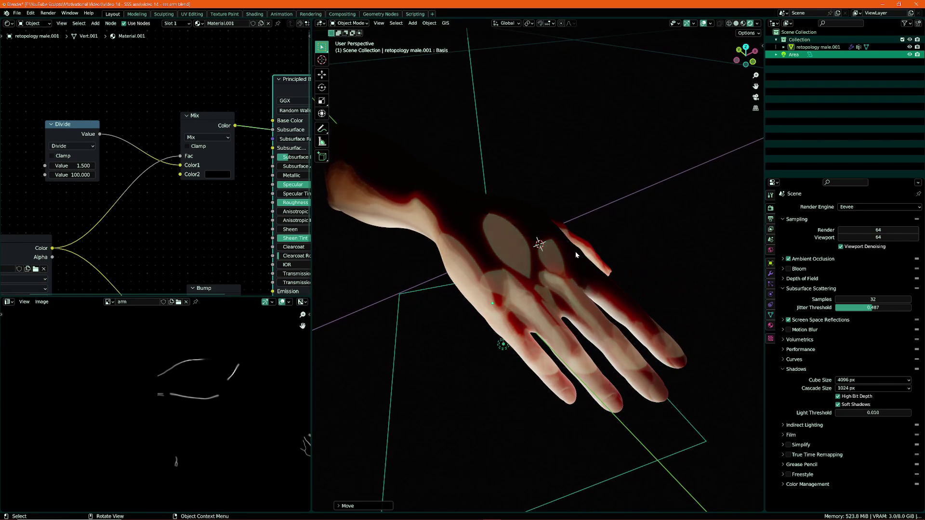
{"action": "middle_click_drag", "start_coordinate": [482, 337], "coordinate": [576, 386]}
{"action": "middle_click_drag", "start_coordinate": [532, 284], "coordinate": [673, 296]}
Resize the area light and move it higher above the hand
{"action": "key", "text": "s"}
{"action": "left_click", "coordinate": [606, 279]}
{"action": "middle_click_drag", "start_coordinate": [606, 279], "coordinate": [589, 202]}
{"action": "key", "text": "g"}
{"action": "left_click", "coordinate": [587, 175]}
Select and frame the hand, switch it to Texture Paint, and toggle specular shading off and on
{"action": "left_click", "coordinate": [565, 272]}
{"action": "key", "text": "KP_Decimal"}
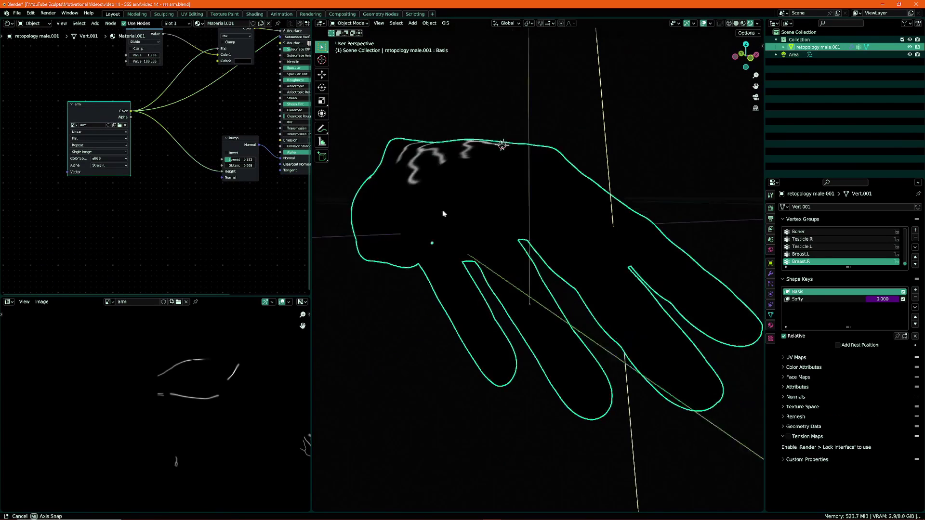
{"action": "scroll", "coordinate": [459, 241], "scroll_direction": "up", "scroll_amount": 4}
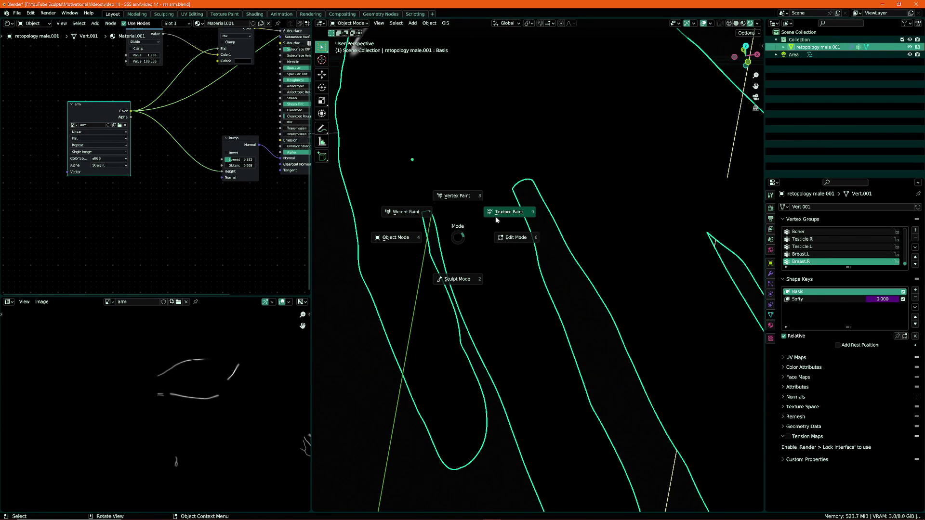
{"action": "left_click", "coordinate": [501, 213]}
{"action": "left_click", "coordinate": [757, 24]}
{"action": "left_click", "coordinate": [706, 213]}
{"action": "left_click", "coordinate": [707, 213]}
Turn the view onto the fingers and begin rotating the area light
{"action": "scroll", "coordinate": [471, 159], "scroll_direction": "up", "scroll_amount": 4}
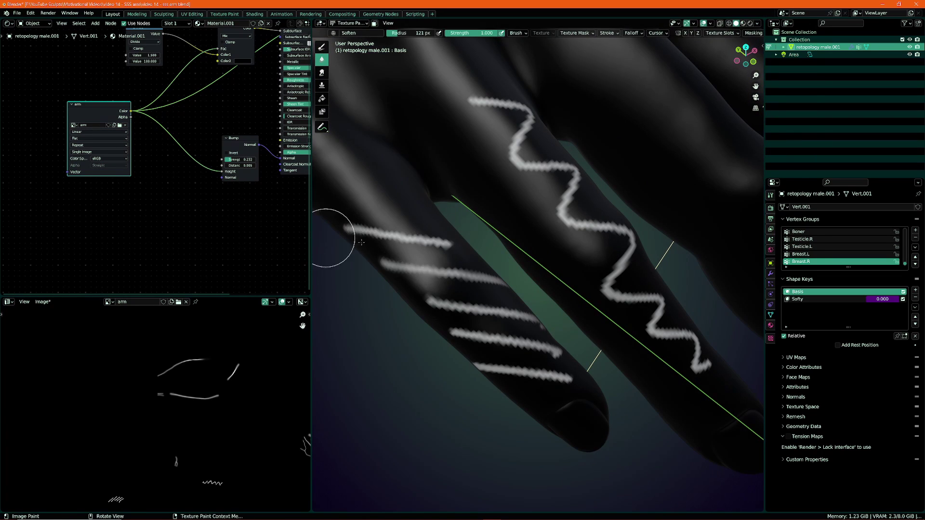
{"action": "middle_click_drag", "start_coordinate": [361, 241], "coordinate": [369, 129]}
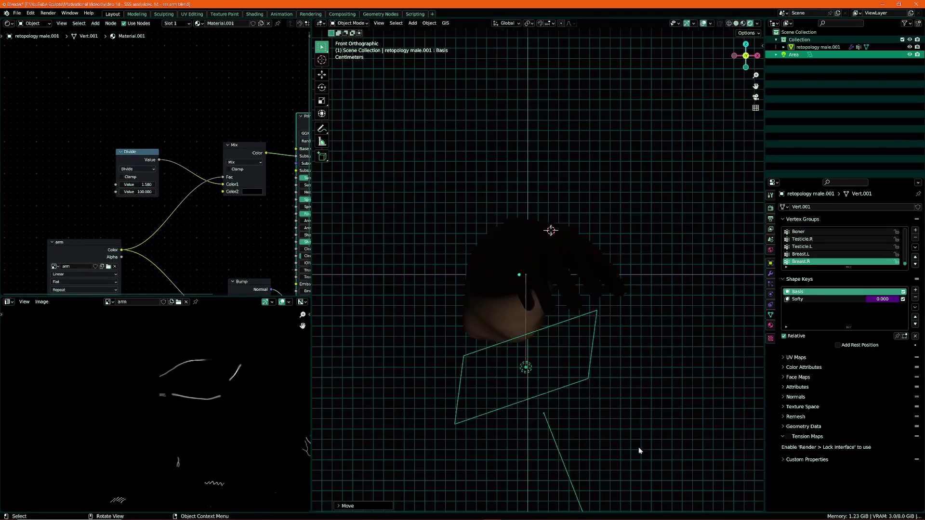
{"action": "key", "text": "r"}
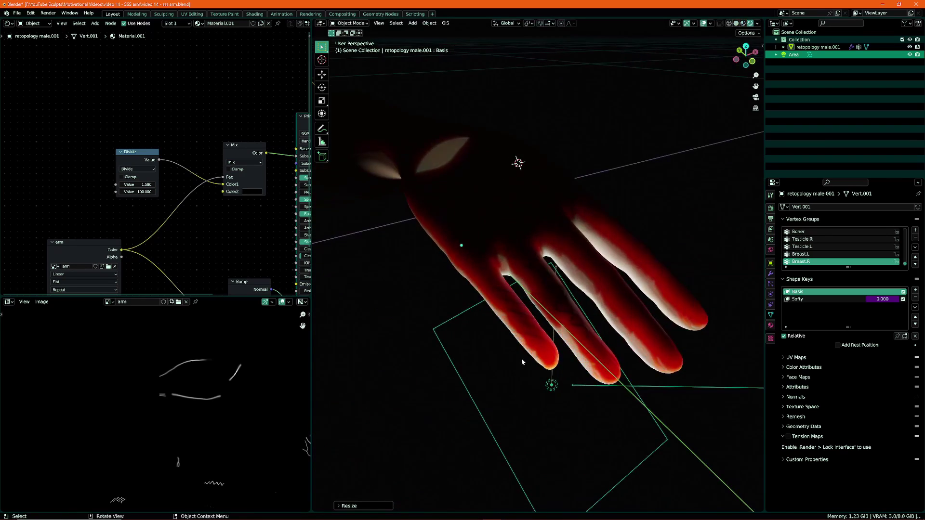
Enlarge and rotate the area light to backlight the whole palm
{"action": "middle_click_drag", "start_coordinate": [521, 358], "coordinate": [606, 347]}
{"action": "key", "text": "s"}
{"action": "left_click", "coordinate": [670, 426]}
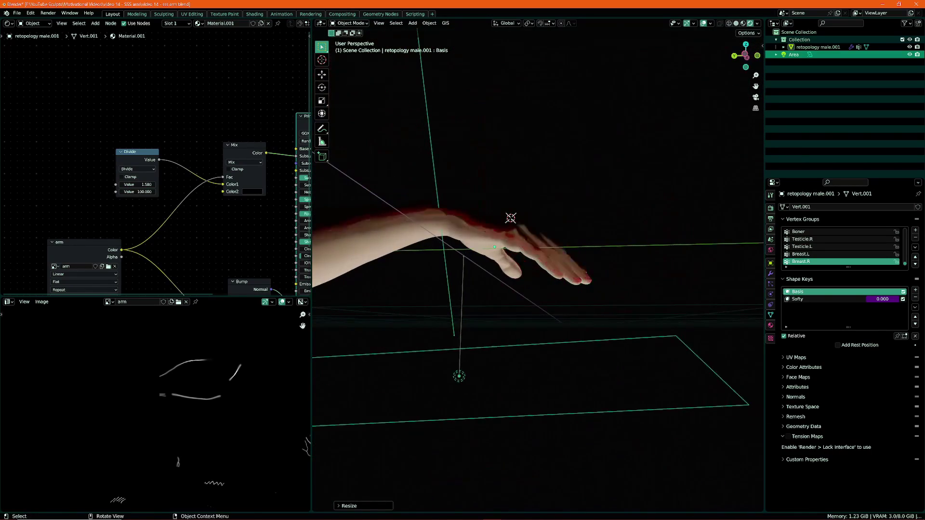
{"action": "key", "text": "r"}
{"action": "left_click", "coordinate": [659, 335]}
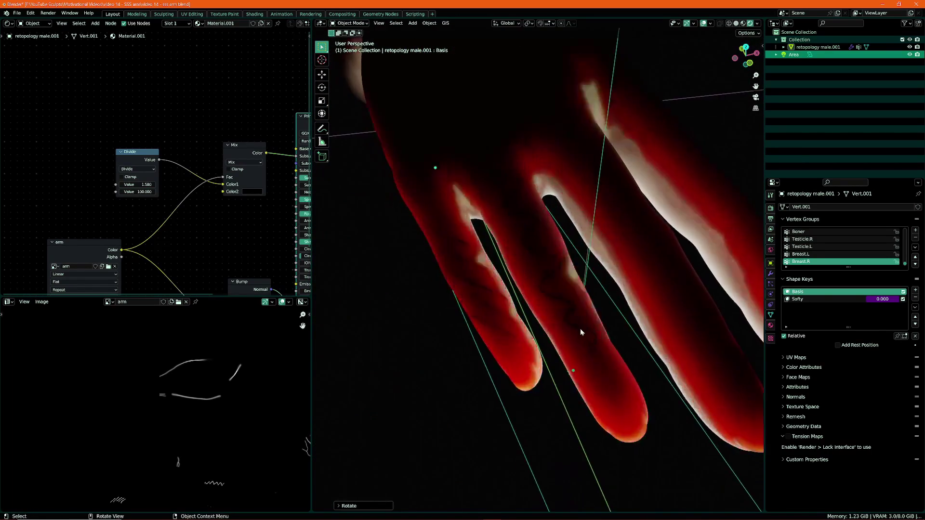
{"action": "middle_click_drag", "start_coordinate": [580, 328], "coordinate": [513, 245]}
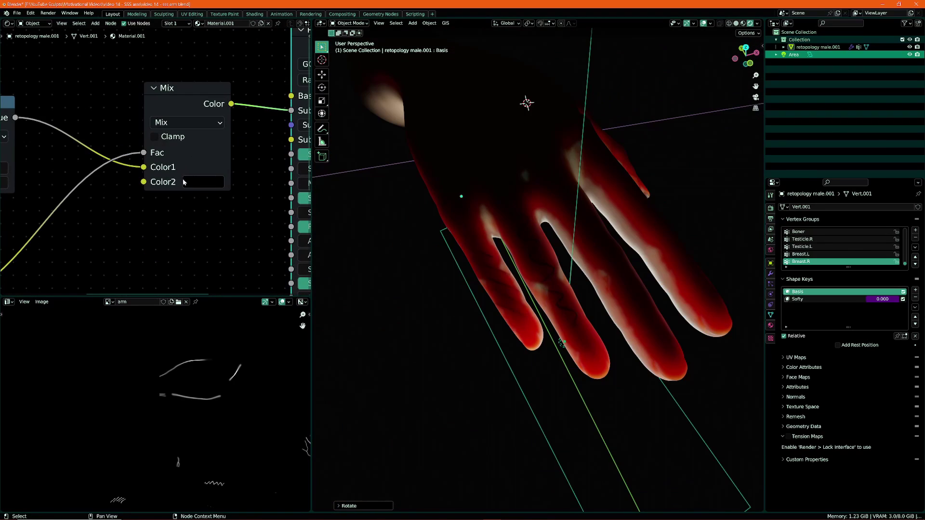
Brighten the Mix node's Color2 to white so the veins glow red
{"action": "left_click", "coordinate": [204, 182]}
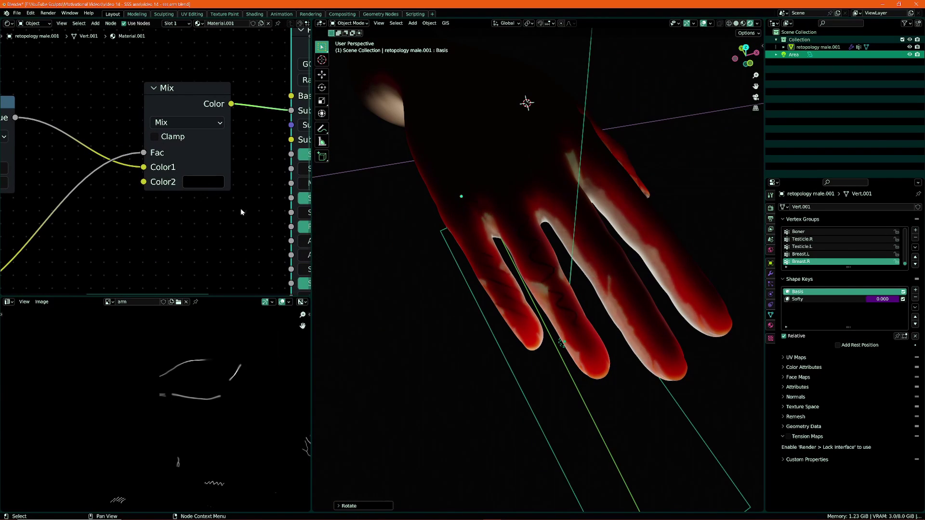
{"action": "left_click", "coordinate": [204, 182]}
{"action": "left_click", "coordinate": [203, 182]}
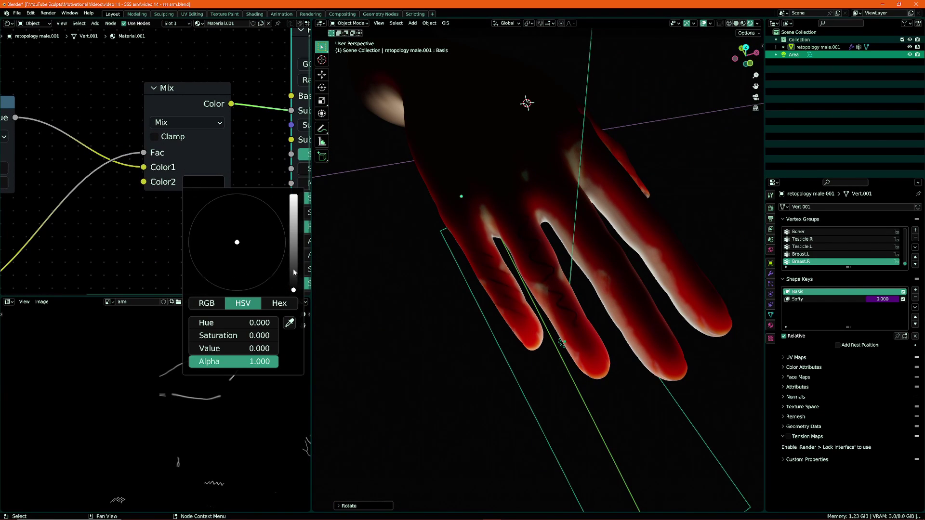
{"action": "left_click_drag", "start_coordinate": [293, 270], "coordinate": [293, 198]}
{"action": "middle_click_drag", "start_coordinate": [530, 270], "coordinate": [576, 289]}
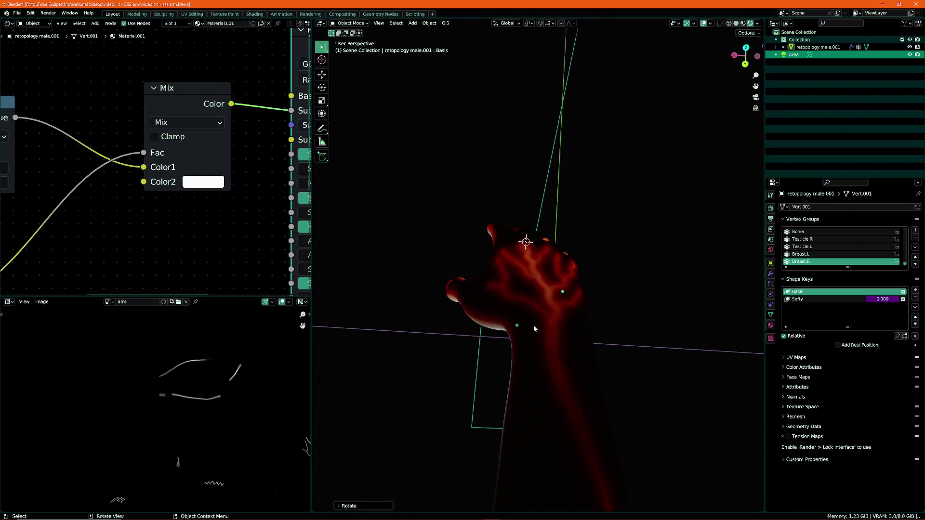
Inspect the hand from above and darken Color2 slightly to dim the glow
{"action": "middle_click_drag", "start_coordinate": [483, 198], "coordinate": [635, 302]}
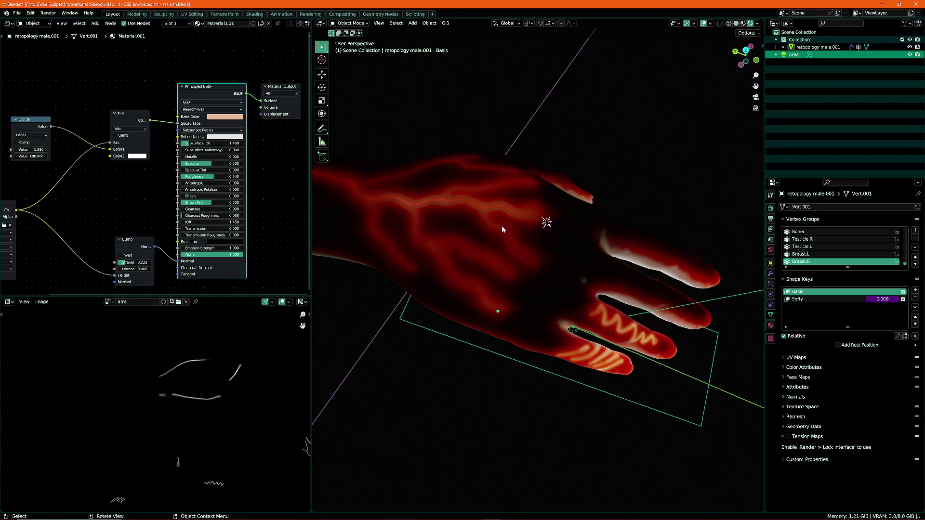
{"action": "middle_click_drag", "start_coordinate": [501, 229], "coordinate": [559, 275]}
{"action": "scroll", "coordinate": [559, 275], "scroll_direction": "up", "scroll_amount": 5}
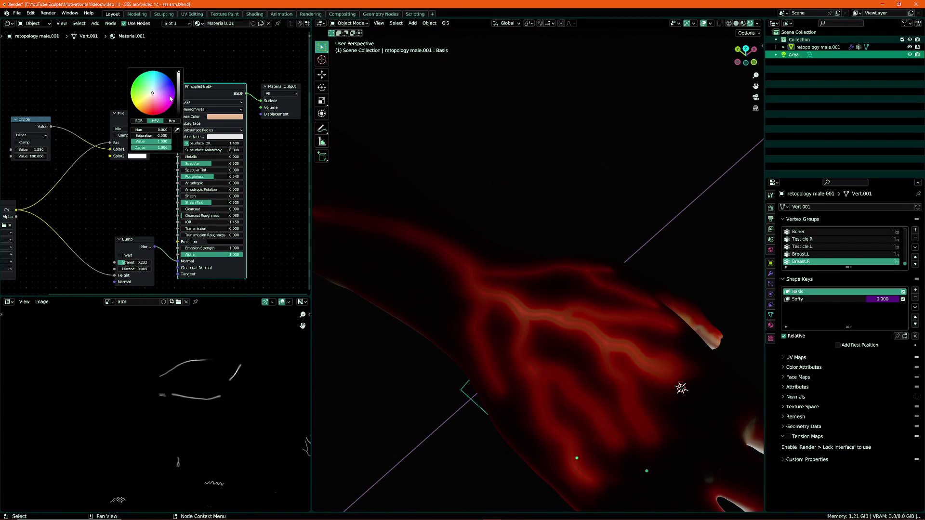
{"action": "mouse_move", "coordinate": [175, 91]}
{"action": "left_mouse_down"}
{"action": "mouse_move", "coordinate": [178, 112]}
{"action": "mouse_move", "coordinate": [178, 73]}
{"action": "left_mouse_up"}
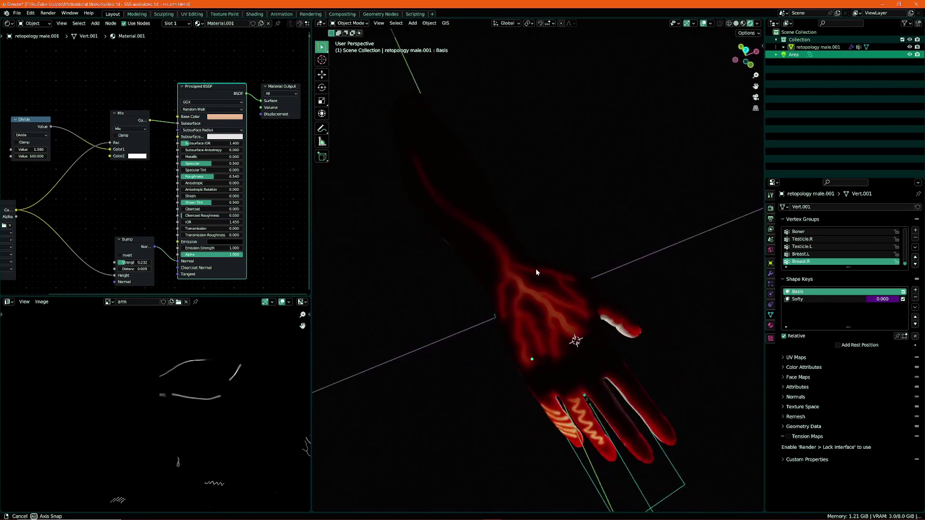
{"action": "mouse_move", "coordinate": [182, 86]}
{"action": "left_mouse_down"}
{"action": "mouse_move", "coordinate": [178, 110]}
{"action": "mouse_move", "coordinate": [178, 72]}
{"action": "left_mouse_up"}
{"action": "scroll", "coordinate": [134, 156], "scroll_direction": "up", "scroll_amount": 2}
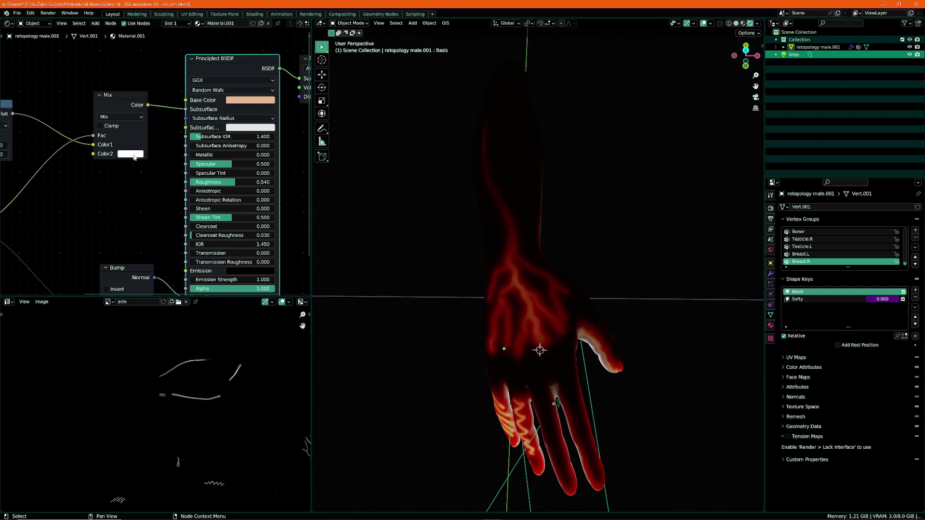
Split the viewport and make the lower area a Graph Editor
{"action": "left_click_drag", "start_coordinate": [314, 504], "coordinate": [315, 326]}
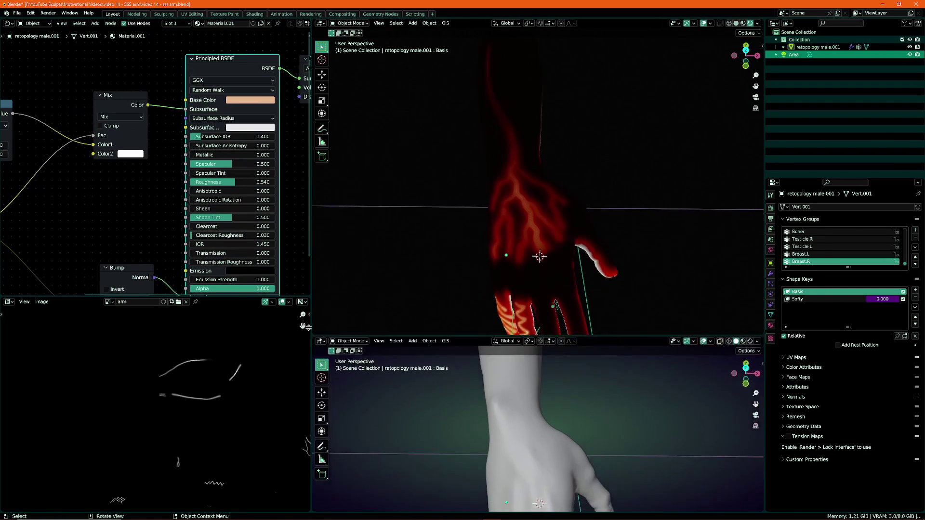
{"action": "left_click", "coordinate": [320, 332]}
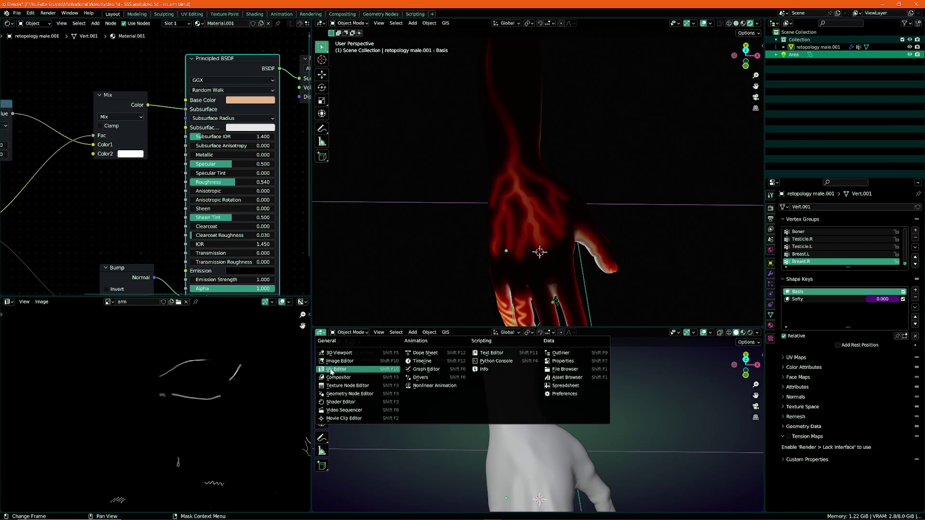
{"action": "left_click", "coordinate": [447, 362]}
{"action": "scroll", "coordinate": [158, 167], "scroll_direction": "up", "scroll_amount": 1}
{"action": "left_click", "coordinate": [320, 333]}
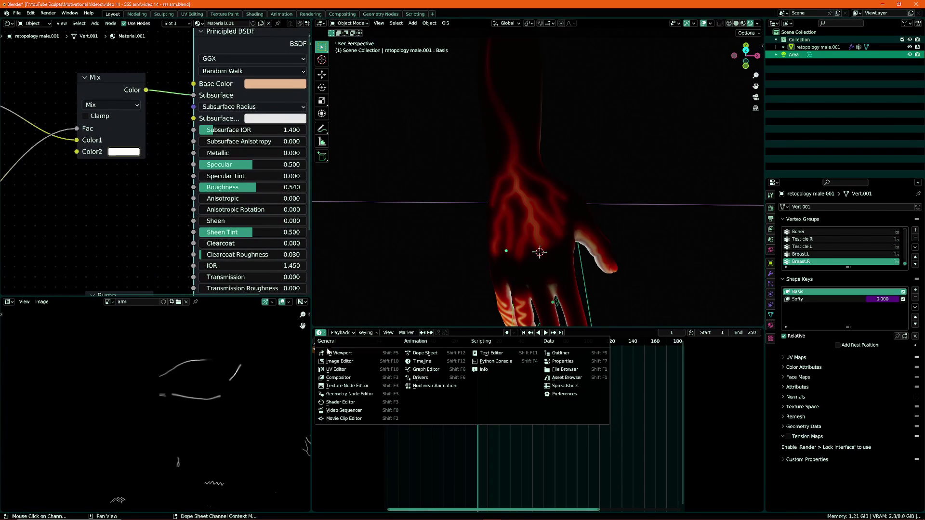
{"action": "left_click", "coordinate": [431, 369]}
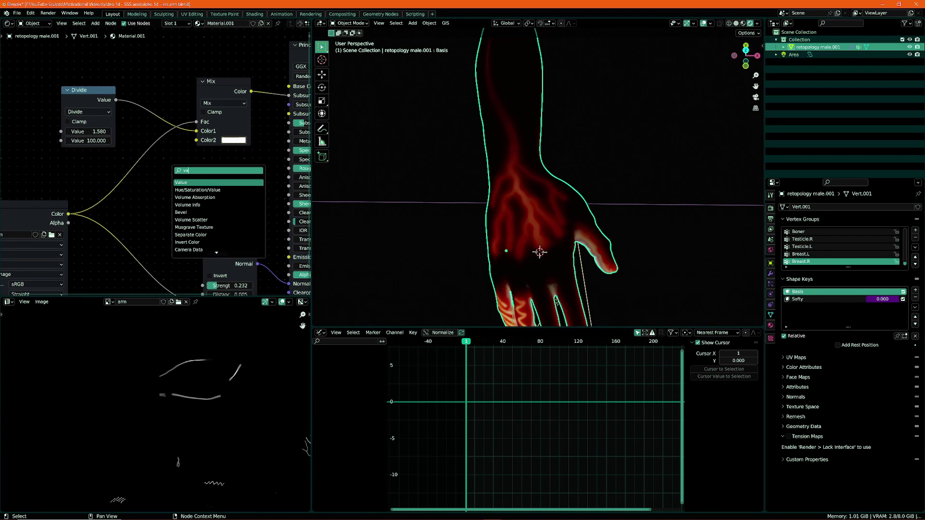
Add a Value node set to 1 and link it to the Mix node's Color2
{"action": "key", "text": "Return"}
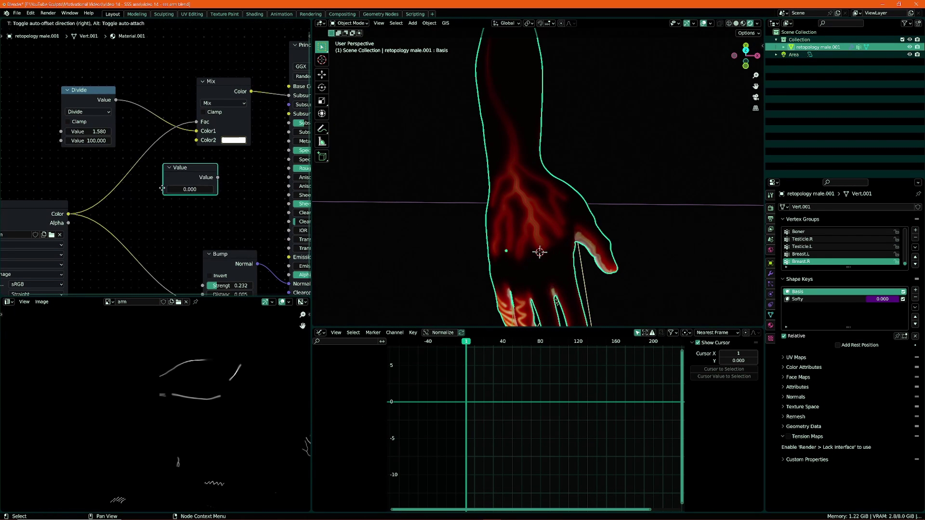
{"action": "left_click", "coordinate": [194, 182]}
{"action": "scroll", "coordinate": [195, 181], "scroll_direction": "up", "scroll_amount": 1}
{"action": "left_click_drag", "start_coordinate": [205, 140], "coordinate": [205, 137]}
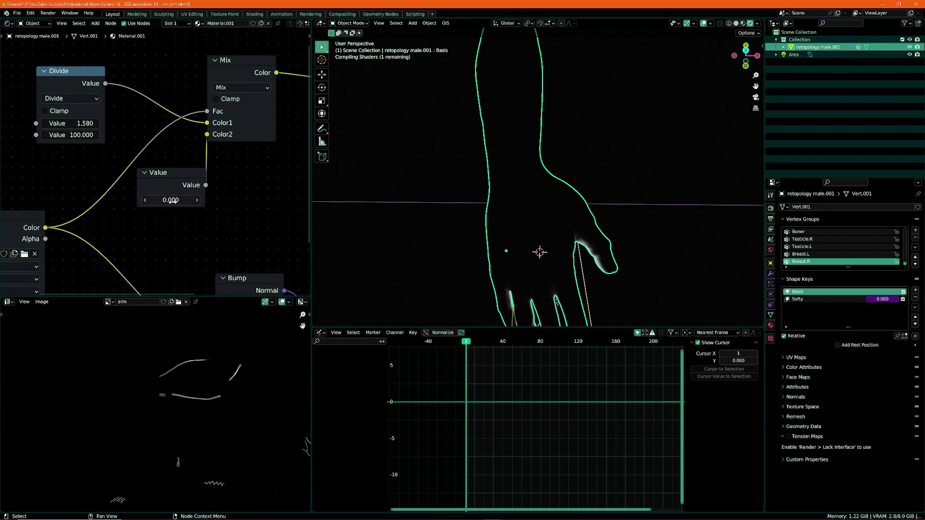
{"action": "type", "text": "1"}
{"action": "key", "text": "Return"}
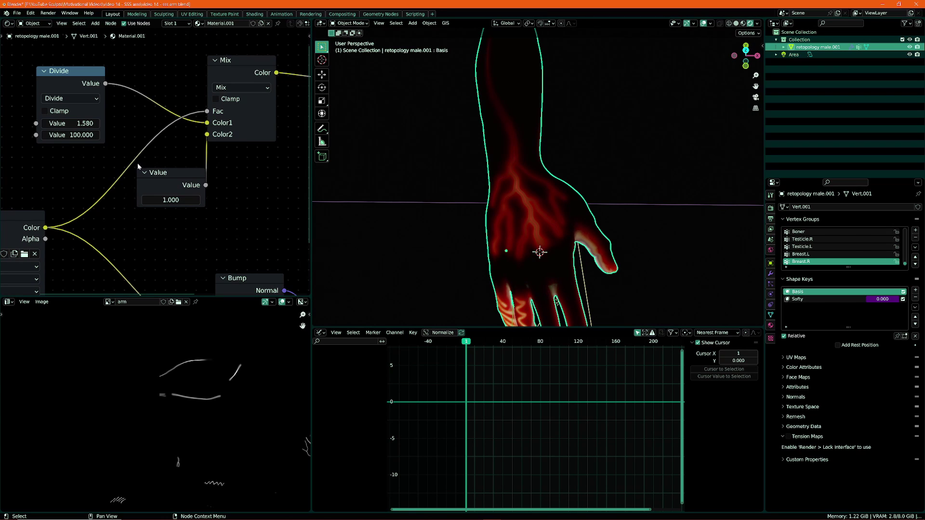
Adjust the Value node (entering -15.3) and keyframe it at 0.000
{"action": "left_click_drag", "start_coordinate": [164, 207], "coordinate": [146, 207]}
{"action": "type", "text": "-15.3"}
{"action": "key", "text": "Return"}
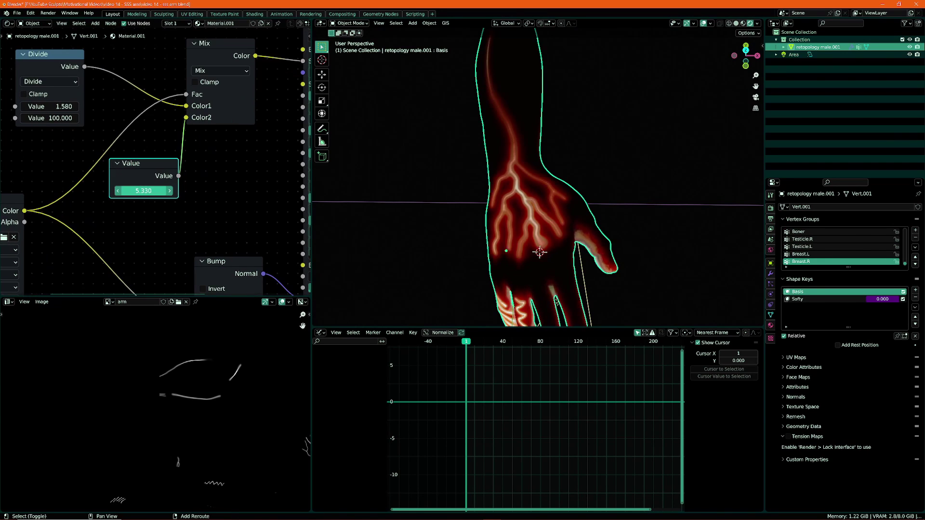
{"action": "key", "text": "BackSpace"}
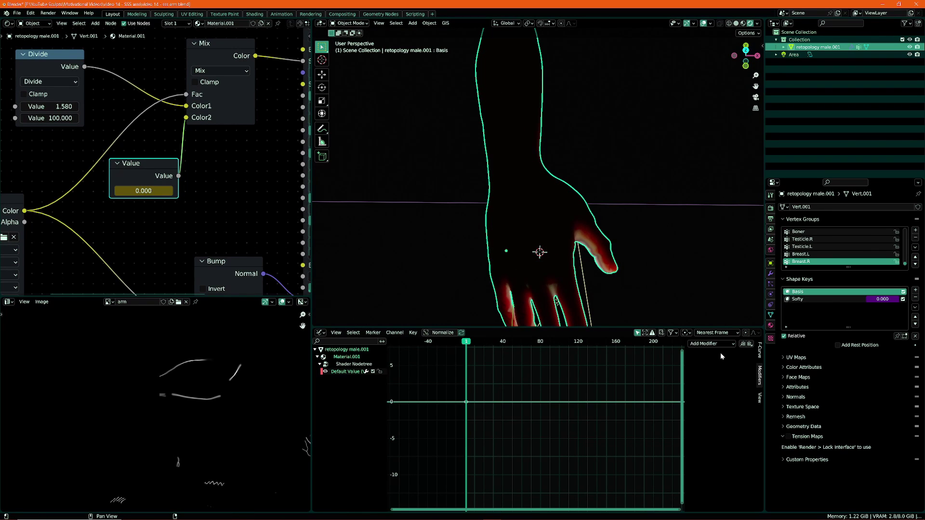
Add a Noise modifier to the Value curve, raise its scale, and preview playback
{"action": "left_click", "coordinate": [713, 344]}
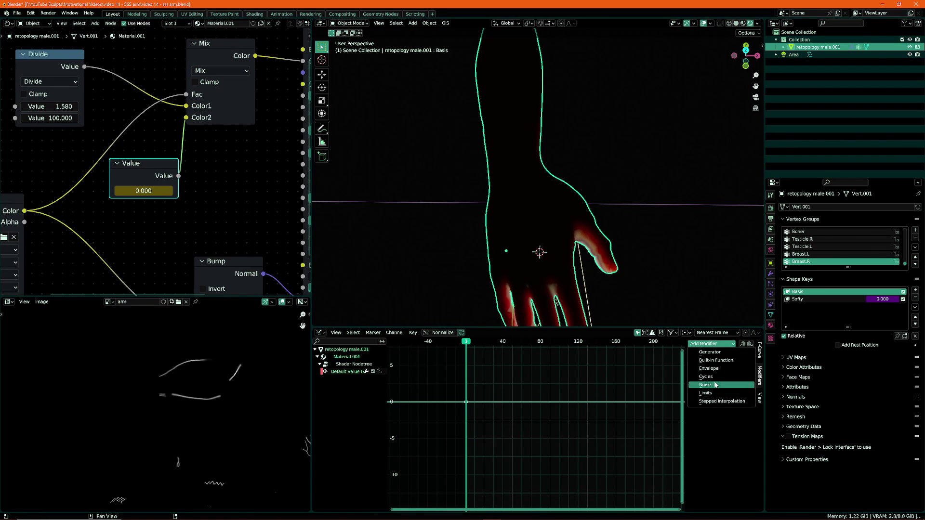
{"action": "left_click", "coordinate": [715, 385]}
{"action": "mouse_move", "coordinate": [726, 375]}
{"action": "left_mouse_down"}
{"action": "mouse_move", "coordinate": [761, 384]}
{"action": "mouse_move", "coordinate": [725, 376]}
{"action": "mouse_move", "coordinate": [723, 384]}
{"action": "mouse_move", "coordinate": [744, 376]}
{"action": "left_mouse_up"}
{"action": "key", "text": "space"}
{"action": "key", "text": "space"}
{"action": "scroll", "coordinate": [520, 382], "scroll_direction": "up", "scroll_amount": 5}
{"action": "key", "text": "space"}
Raise the noise scale to 4.030 and orbit around the arm to watch the flicker
{"action": "middle_click_drag", "start_coordinate": [482, 217], "coordinate": [445, 223]}
{"action": "scroll", "coordinate": [540, 205], "scroll_direction": "down", "scroll_amount": 6}
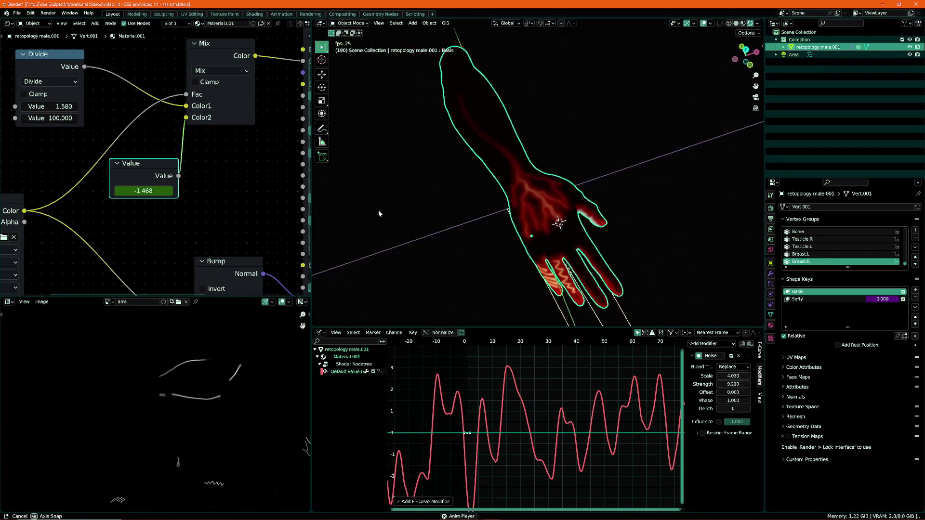
{"action": "left_click", "coordinate": [541, 204]}
{"action": "middle_click_drag", "start_coordinate": [375, 201], "coordinate": [528, 226]}
{"action": "left_click", "coordinate": [527, 227]}
{"action": "left_click", "coordinate": [577, 269]}
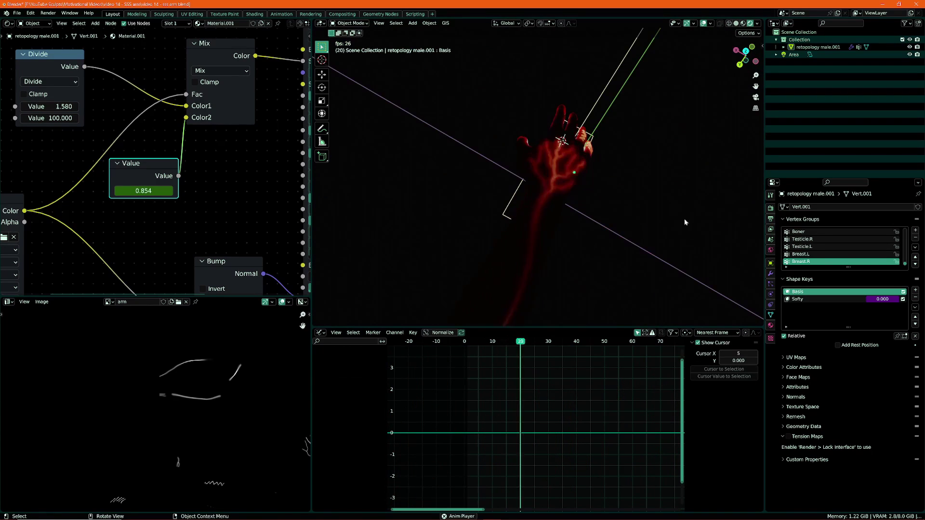
{"action": "middle_click_drag", "start_coordinate": [578, 270], "coordinate": [671, 259]}
{"action": "middle_click_drag", "start_coordinate": [673, 221], "coordinate": [722, 220]}
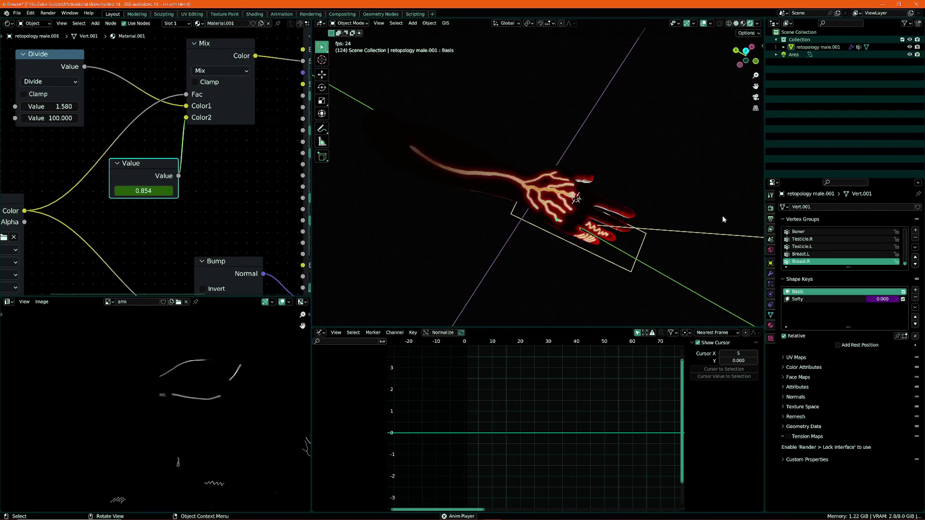
Maximize the 3D viewport with overlays hidden, then orbit and zoom on the hand
{"action": "key", "text": "ctrl+alt+space"}
{"action": "key", "text": "shift+alt+z"}
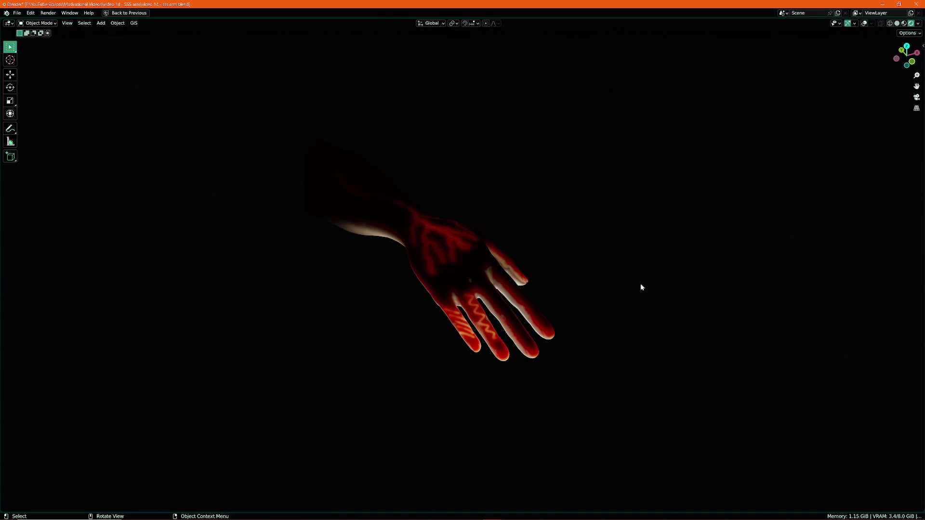
{"action": "mouse_move", "coordinate": [640, 328]}
{"action": "middle_mouse_down"}
{"action": "mouse_move", "coordinate": [444, 252]}
{"action": "mouse_move", "coordinate": [524, 268]}
{"action": "mouse_move", "coordinate": [596, 192]}
{"action": "mouse_move", "coordinate": [538, 229]}
{"action": "mouse_move", "coordinate": [664, 307]}
{"action": "mouse_move", "coordinate": [630, 252]}
{"action": "mouse_move", "coordinate": [624, 273]}
{"action": "mouse_move", "coordinate": [634, 321]}
{"action": "middle_mouse_up"}
{"action": "scroll", "coordinate": [633, 260], "scroll_direction": "up", "scroll_amount": 3}
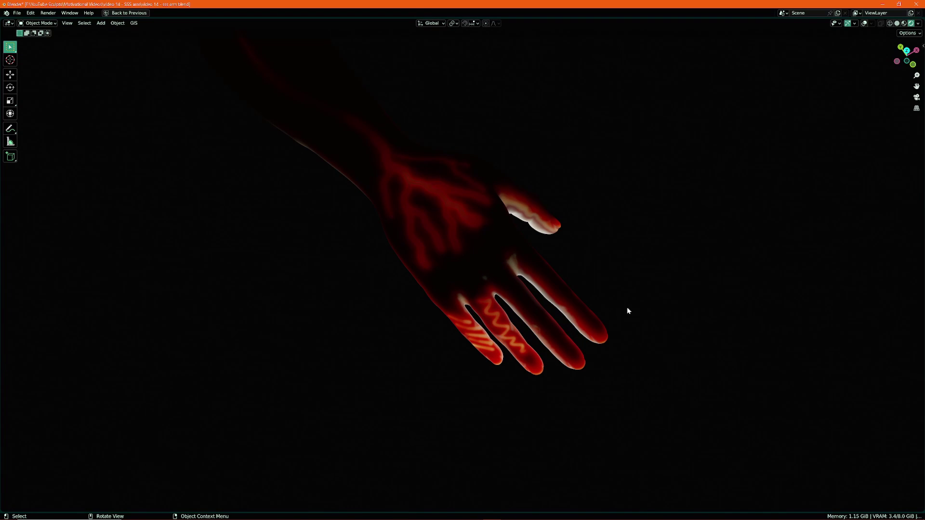